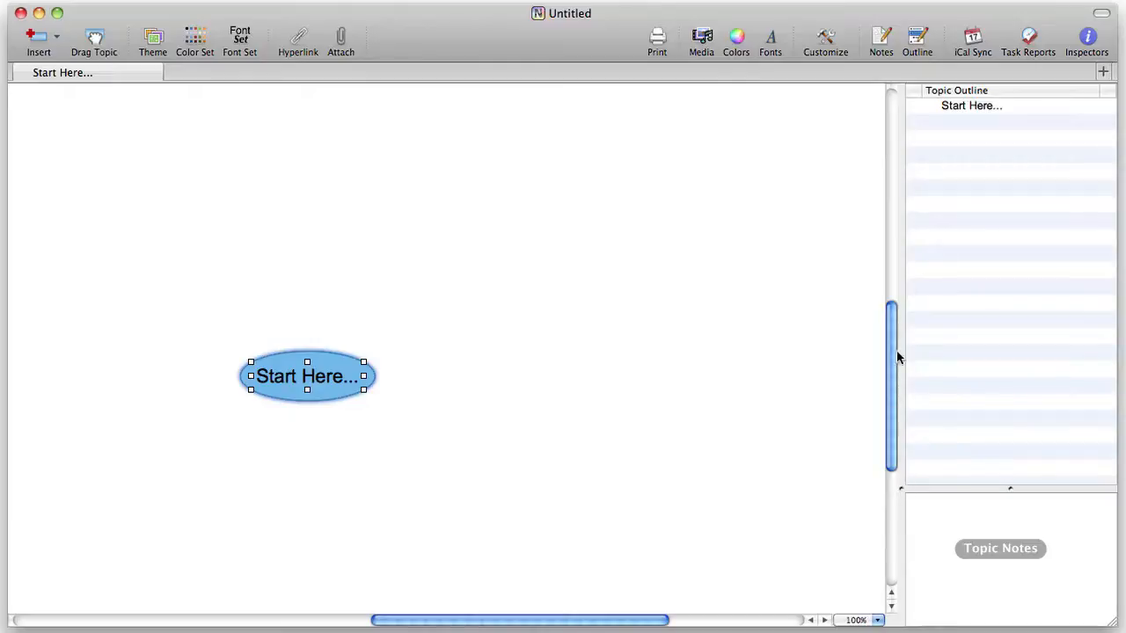
- Expand the topic outline across the full window width and rename the main topic as Marketing plan
{"action": "left_click_drag", "start_coordinate": [903, 260], "coordinate": [20, 261]}
{"action": "left_click", "coordinate": [68, 108]}
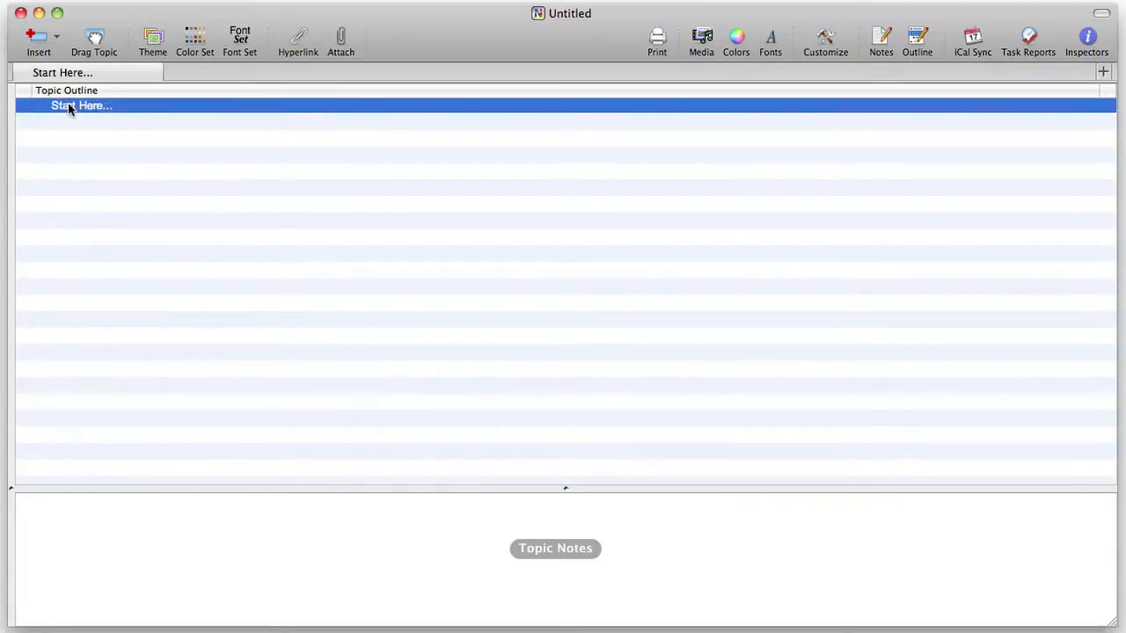
{"action": "left_click", "coordinate": [69, 107]}
{"action": "type", "text": "Mar"}
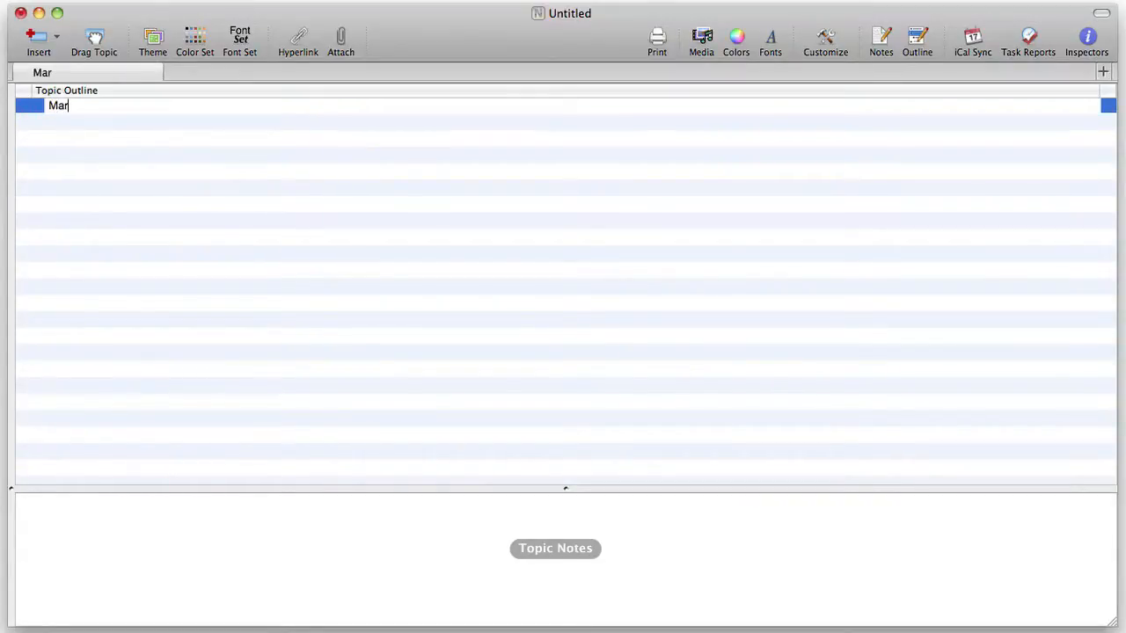
{"action": "type", "text": "keting plan"}
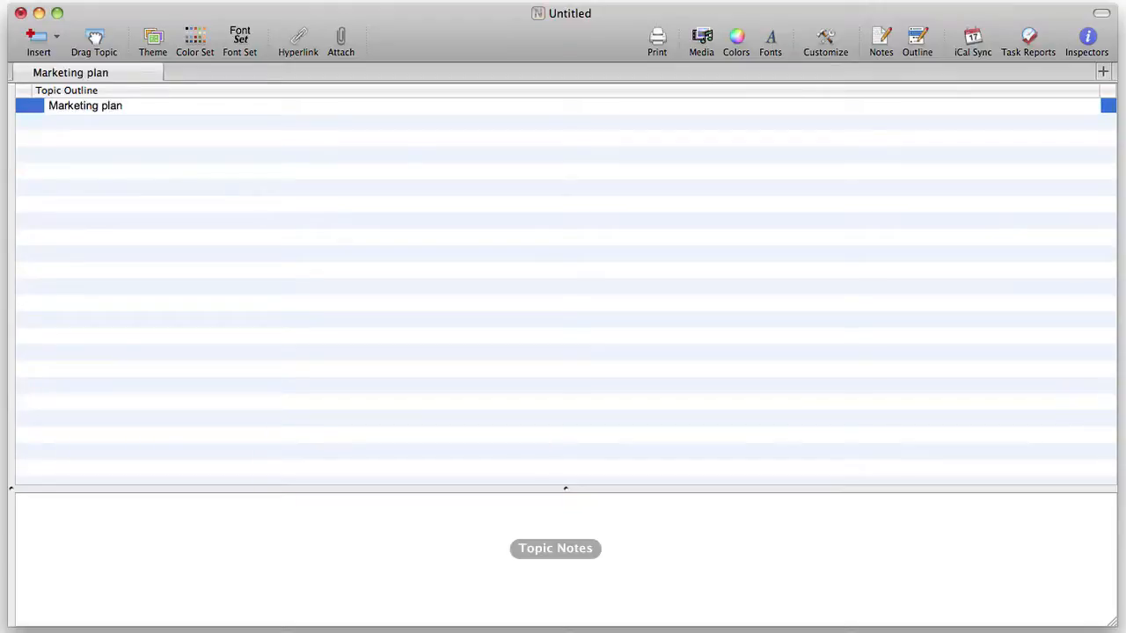
{"action": "key", "text": "Return"}
- Add the subtopics Current market position and Market overview under Marketing plan in the outline, plus an unnamed third subtopic
{"action": "key", "text": "Tab"}
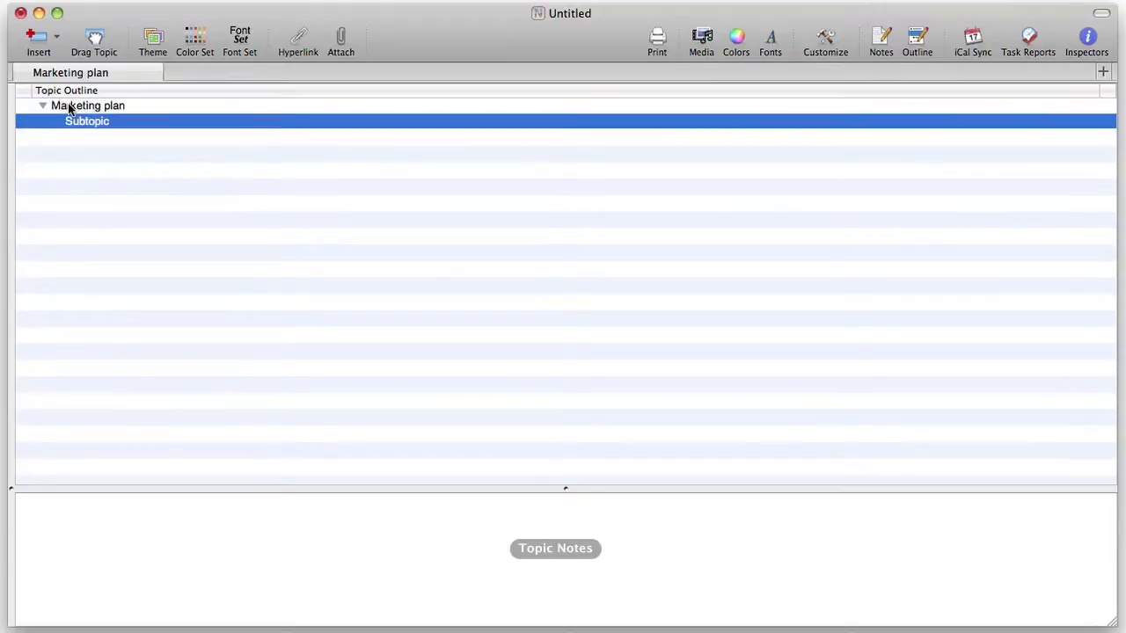
{"action": "type", "text": "C"}
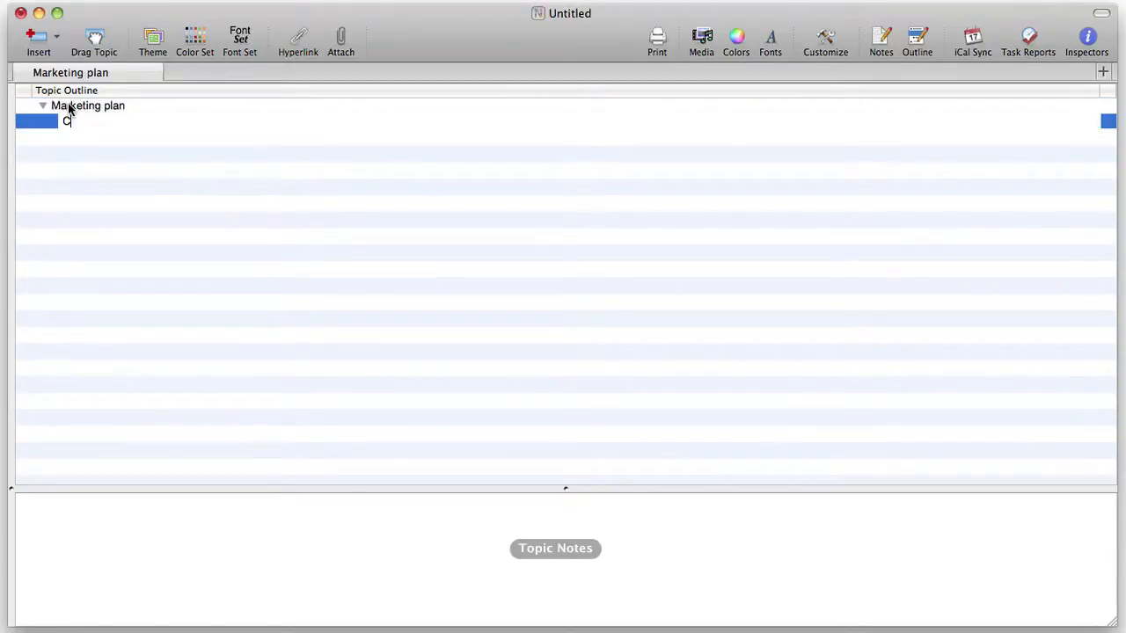
{"action": "type", "text": "urrent market position"}
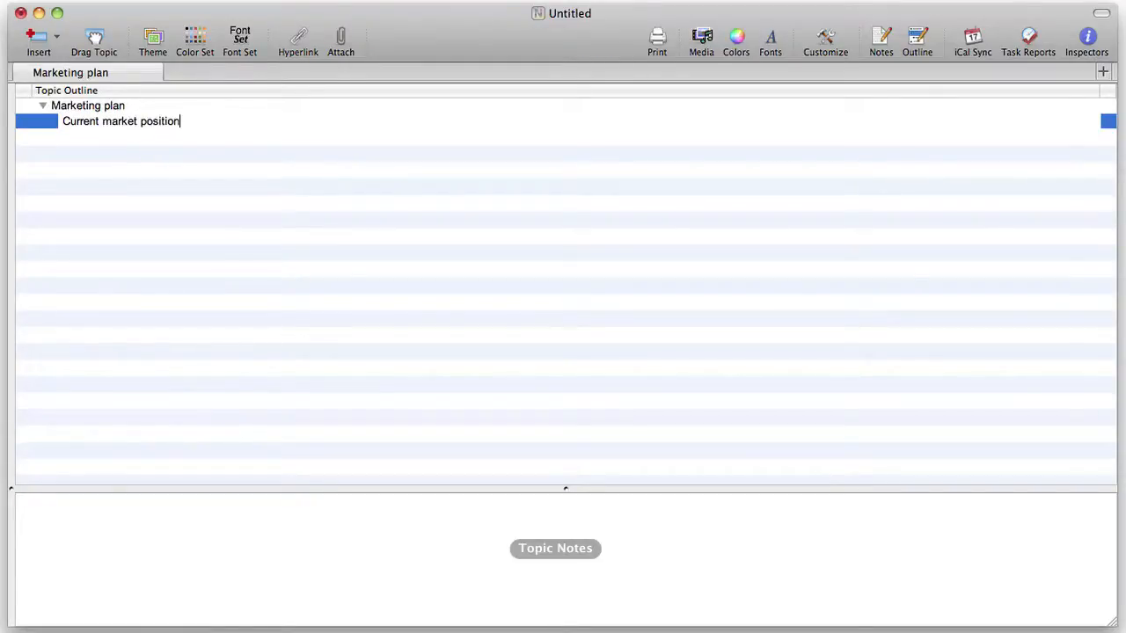
{"action": "key", "text": "Return"}
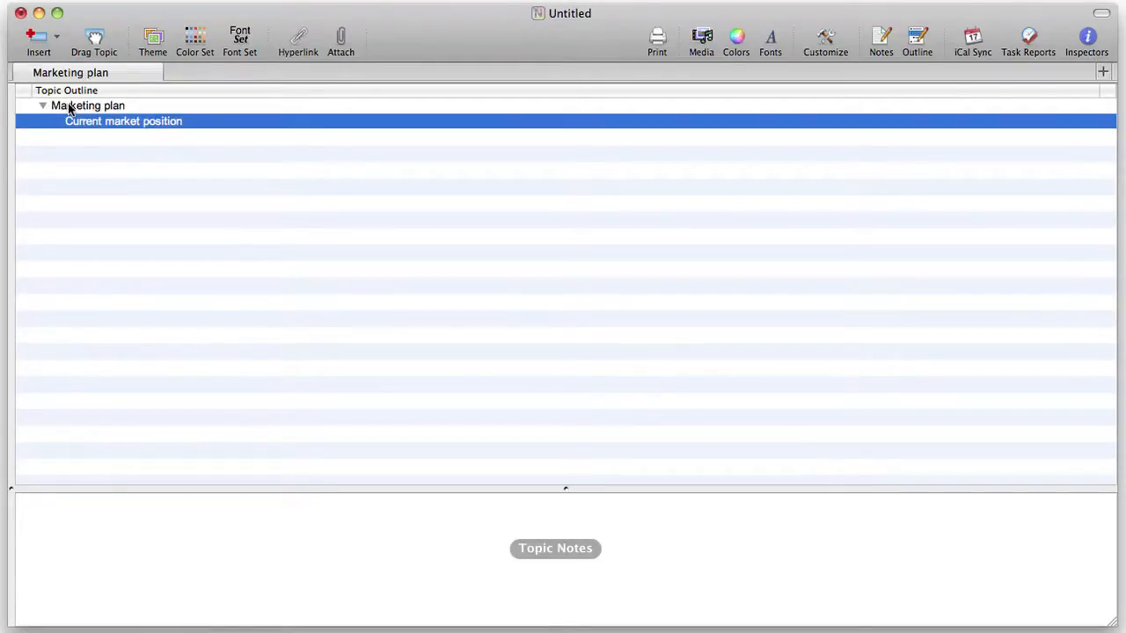
{"action": "key", "text": "Return"}
{"action": "type", "text": "Mark"}
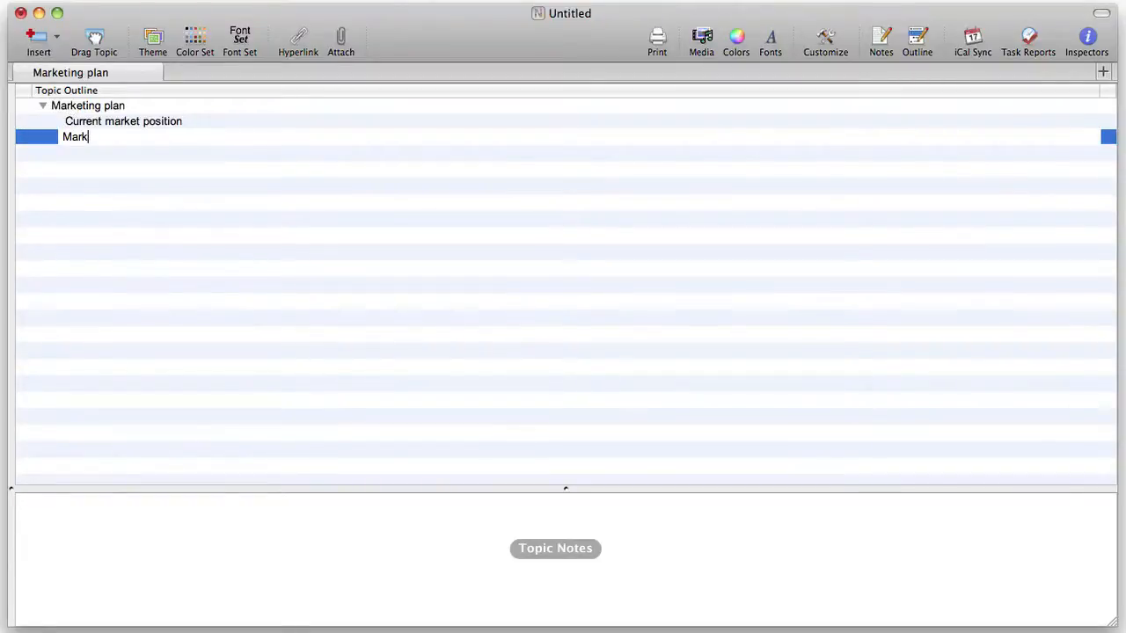
{"action": "type", "text": "et overview"}
{"action": "key", "text": "Return"}
{"action": "key", "text": "Return"}
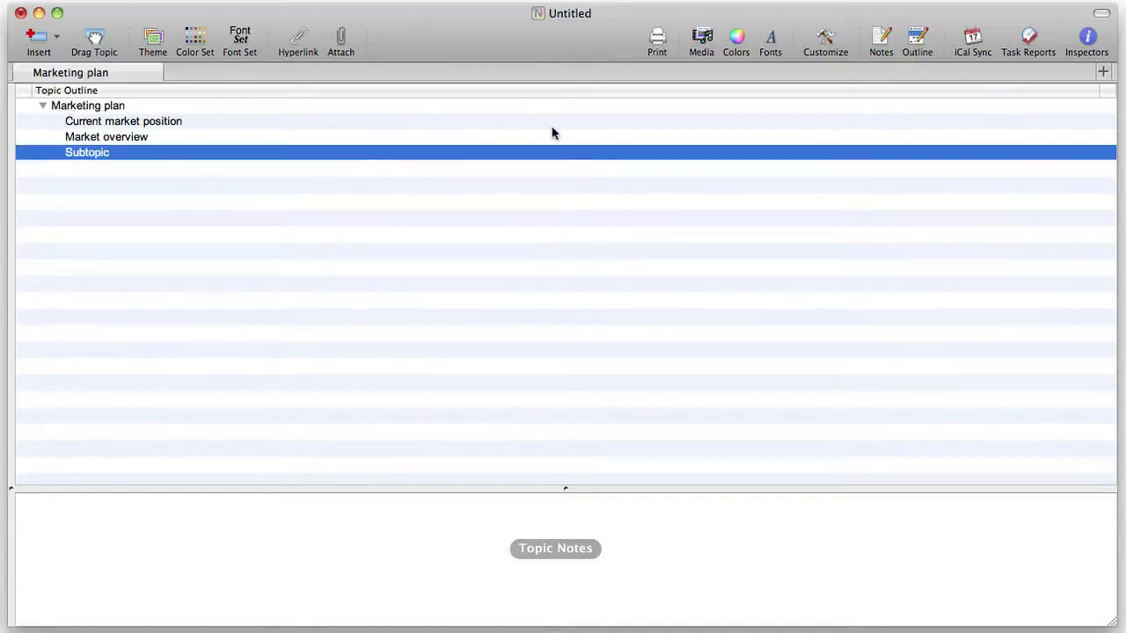
- Toggle the topic notes pane off and on twice, and leave it hidden
{"action": "left_click", "coordinate": [878, 41]}
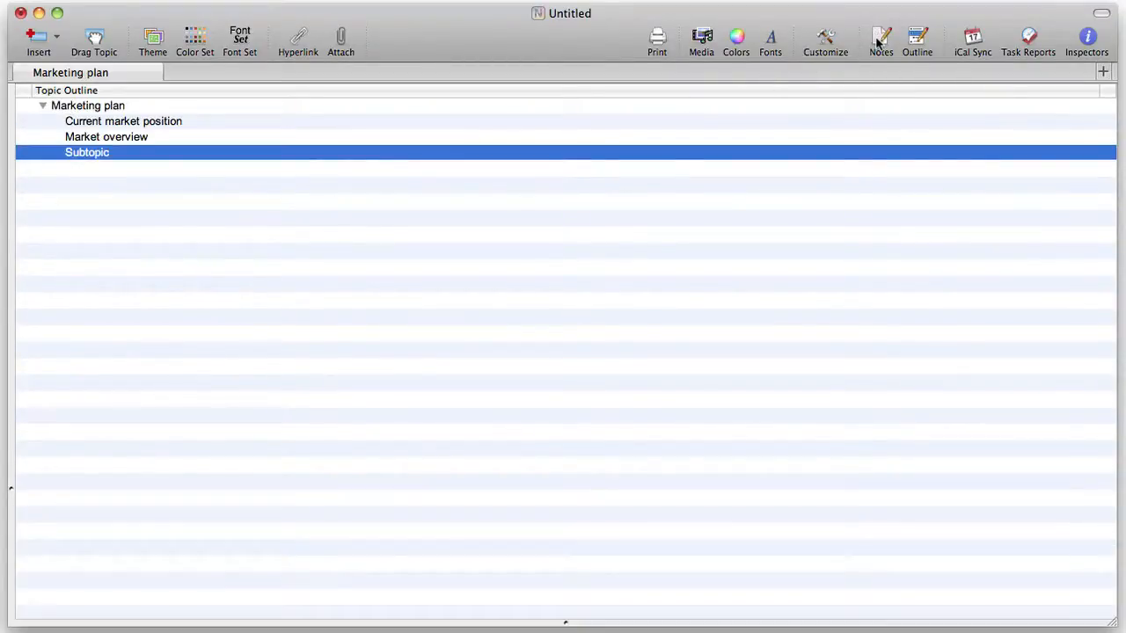
{"action": "left_click", "coordinate": [878, 40]}
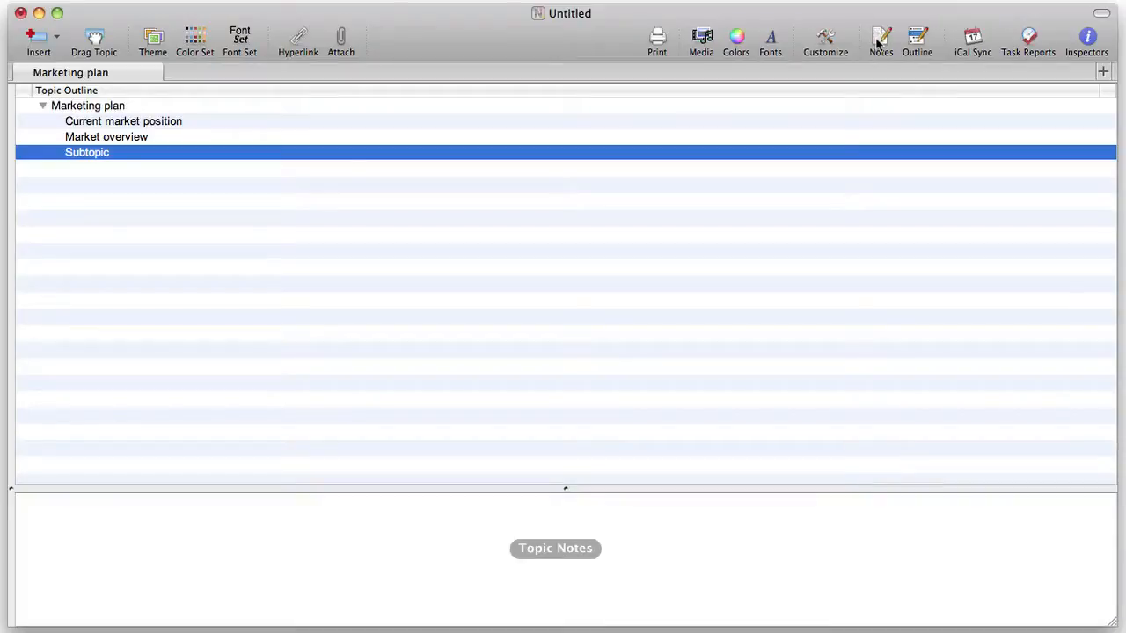
{"action": "double_click", "coordinate": [617, 490]}
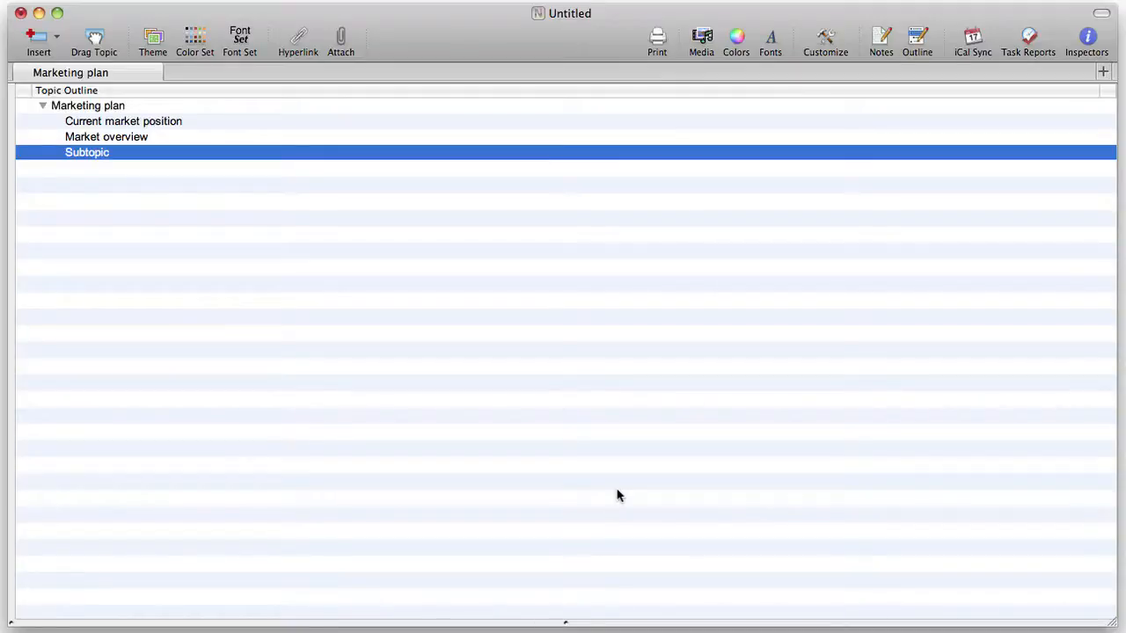
{"action": "double_click", "coordinate": [598, 623]}
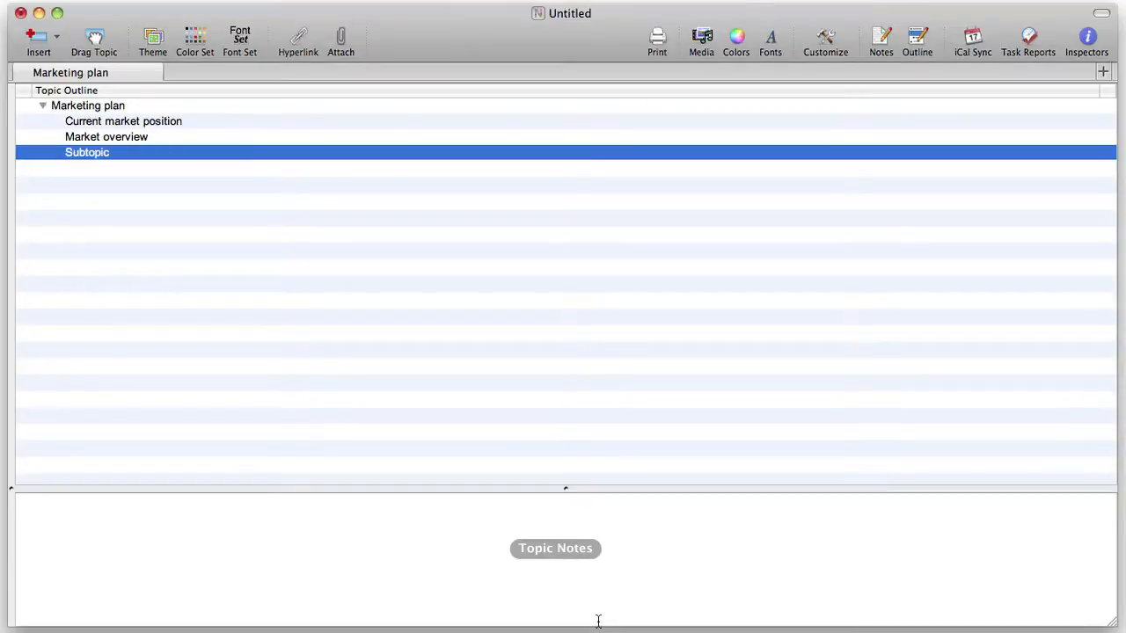
{"action": "double_click", "coordinate": [634, 489]}
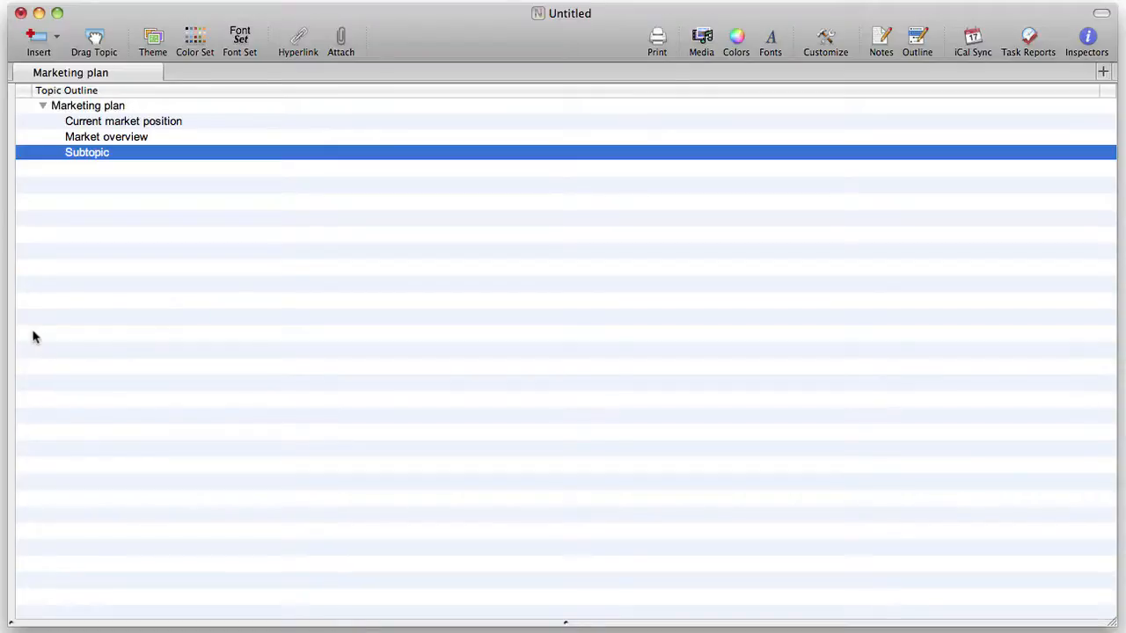
- Narrow the topic outline to reveal the map beside it, with the Marketing plan branches in view
{"action": "left_click_drag", "start_coordinate": [9, 328], "coordinate": [774, 374]}
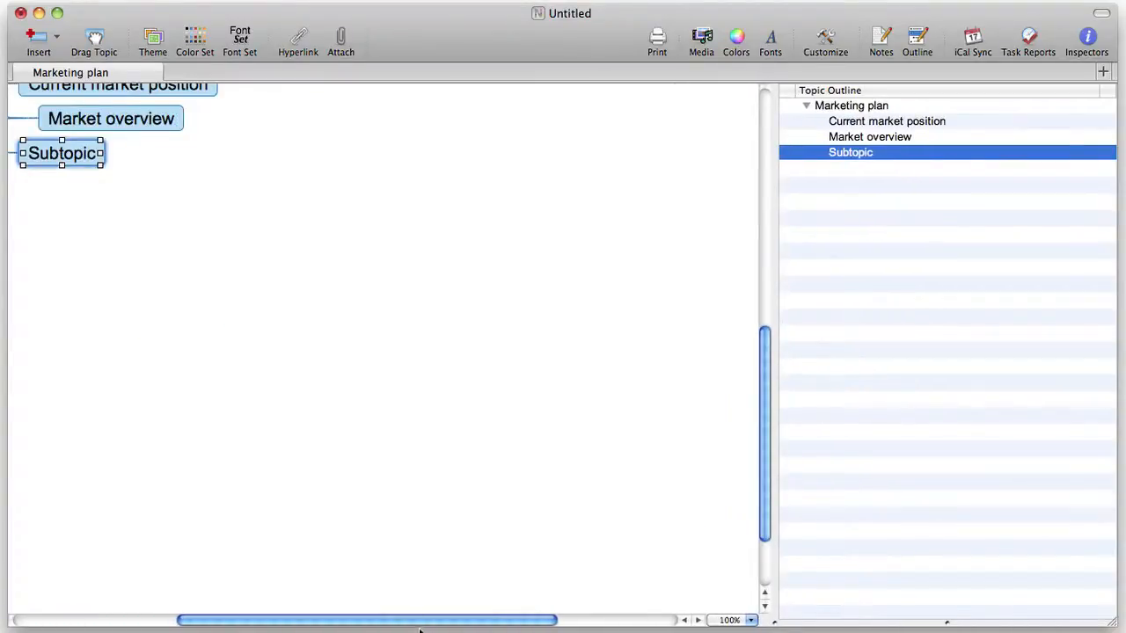
{"action": "left_click_drag", "start_coordinate": [420, 628], "coordinate": [287, 598]}
{"action": "scroll", "coordinate": [270, 451], "scroll_direction": "up", "scroll_amount": 3}
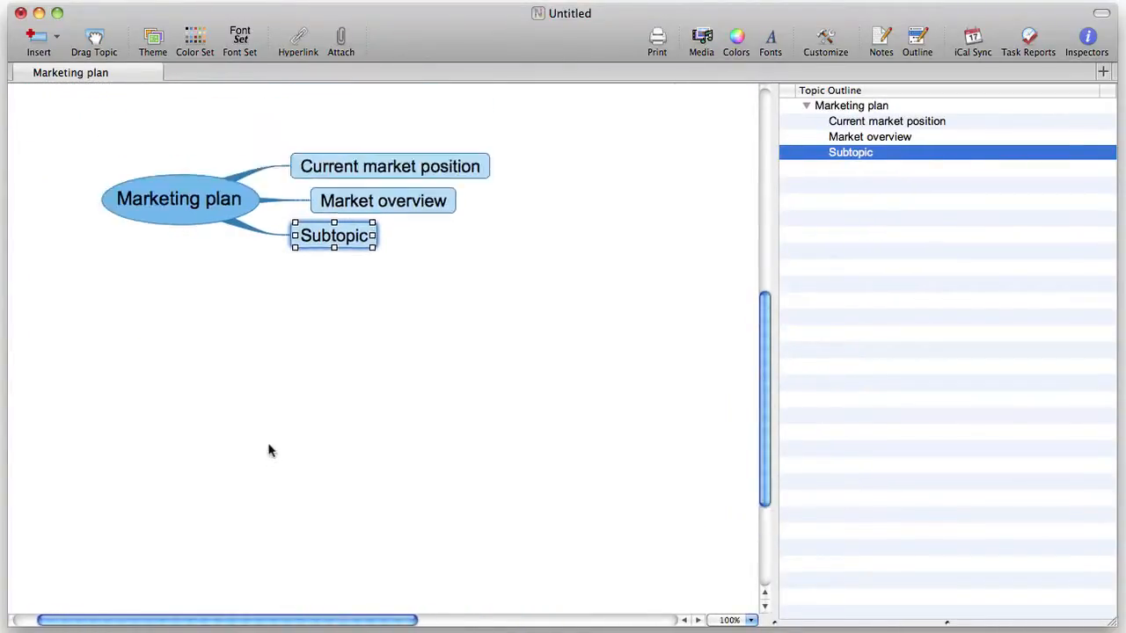
{"action": "scroll", "coordinate": [270, 451], "scroll_direction": "up", "scroll_amount": 3}
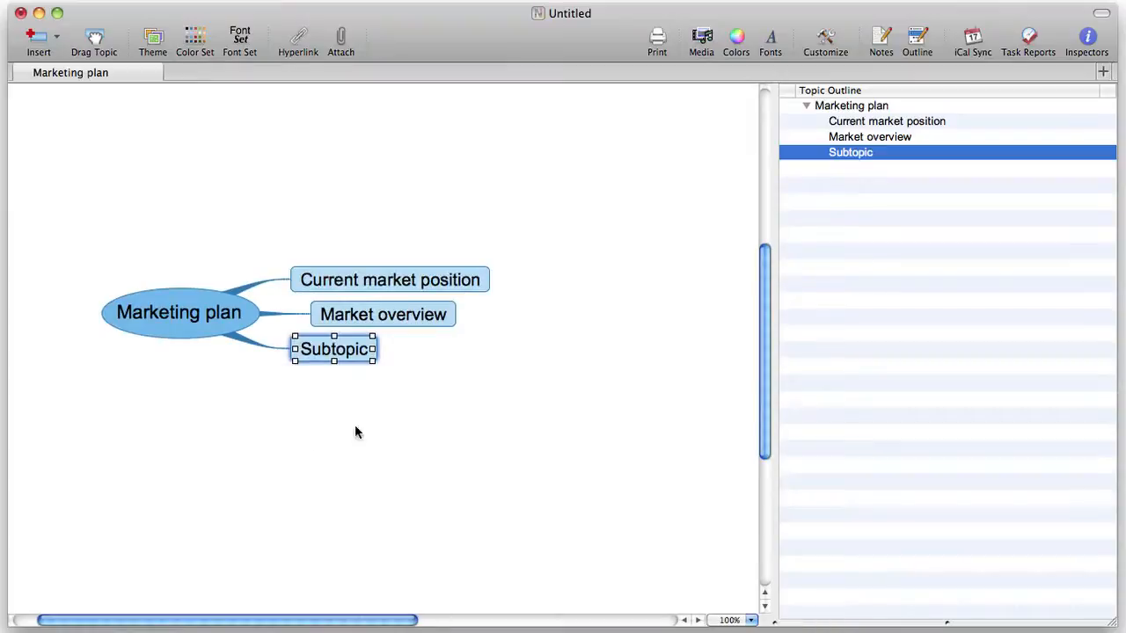
- Collapse and restore the side pane, and enlarge the topic notes to cover the whole outline area
{"action": "double_click", "coordinate": [776, 365]}
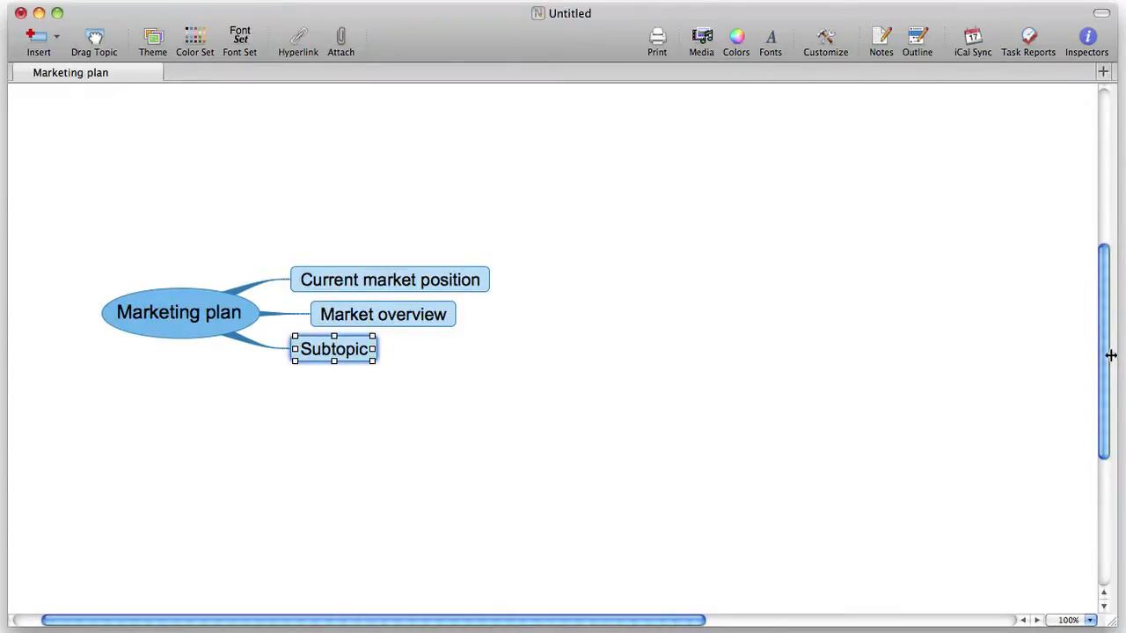
{"action": "double_click", "coordinate": [1113, 356]}
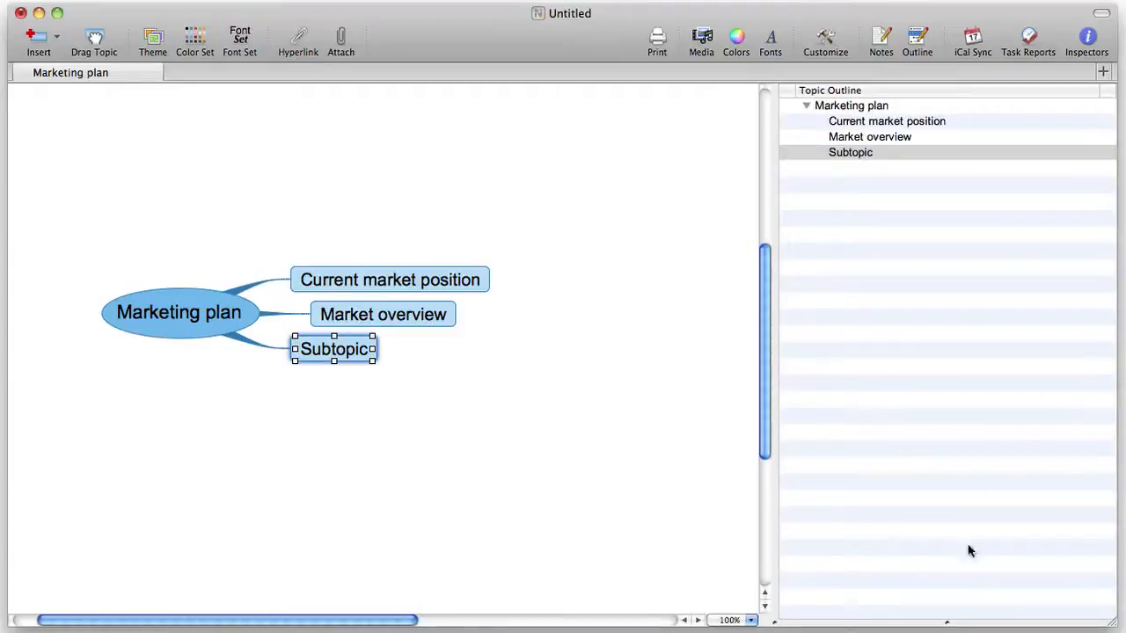
{"action": "left_click_drag", "start_coordinate": [950, 621], "coordinate": [937, 89]}
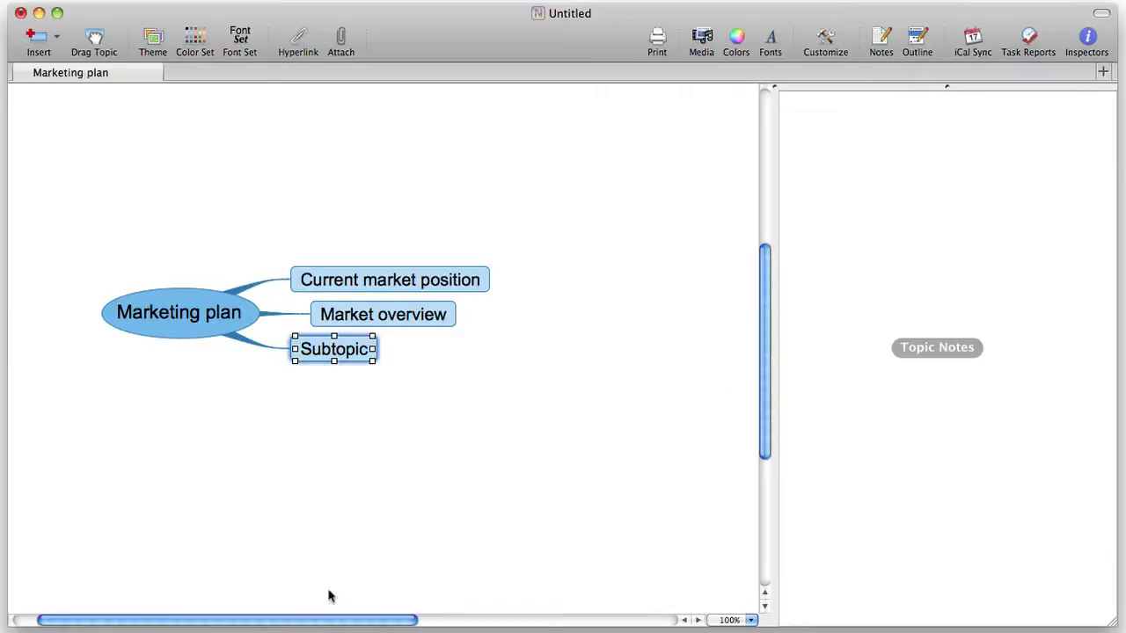
- Undo all the subtopic additions and the renaming of the main topic
{"action": "key", "text": "super+z"}
{"action": "key", "text": "super+z"}
{"action": "key", "text": "super+z"}
{"action": "key", "text": "super+z"}
{"action": "key", "text": "super+z"}
{"action": "key", "text": "super+z"}
{"action": "key", "text": "super+z"}
{"action": "key", "text": "super+z"}
{"action": "key", "text": "super+z"}
{"action": "key", "text": "super+z"}
{"action": "key", "text": "super+z"}
{"action": "key", "text": "super+z"}
{"action": "key", "text": "super+z"}
{"action": "key", "text": "super+z"}
{"action": "key", "text": "super+z"}
{"action": "key", "text": "super+z"}
{"action": "key", "text": "super+z"}
{"action": "key", "text": "super+z"}
{"action": "key", "text": "super+z"}
{"action": "key", "text": "super+z"}
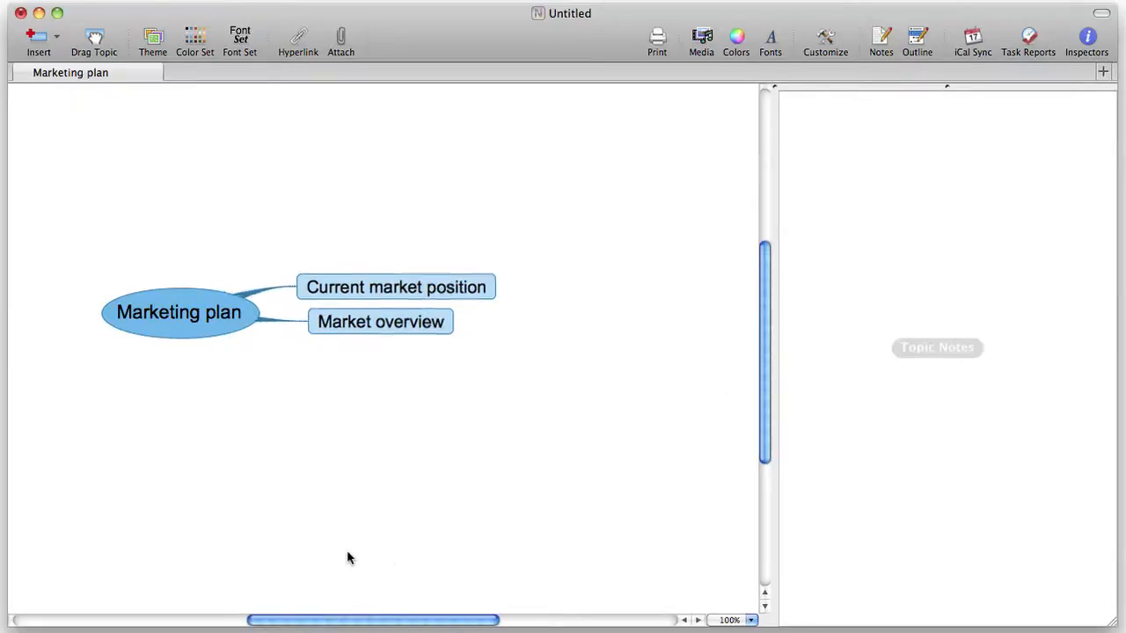
{"action": "key", "text": "super+z"}
{"action": "key", "text": "super+z"}
{"action": "key", "text": "super+z"}
{"action": "key", "text": "super+z"}
{"action": "key", "text": "super+z"}
{"action": "key", "text": "super+z"}
{"action": "key", "text": "super+z"}
{"action": "key", "text": "super+z"}
{"action": "key", "text": "super+z"}
{"action": "key", "text": "super+z"}
{"action": "key", "text": "super+z"}
{"action": "key", "text": "super+z"}
{"action": "key", "text": "super+z"}
{"action": "key", "text": "super+z"}
{"action": "key", "text": "super+z"}
{"action": "key", "text": "super+z"}
{"action": "key", "text": "super+z"}
{"action": "key", "text": "super+z"}
{"action": "key", "text": "super+z"}
{"action": "key", "text": "super+z"}
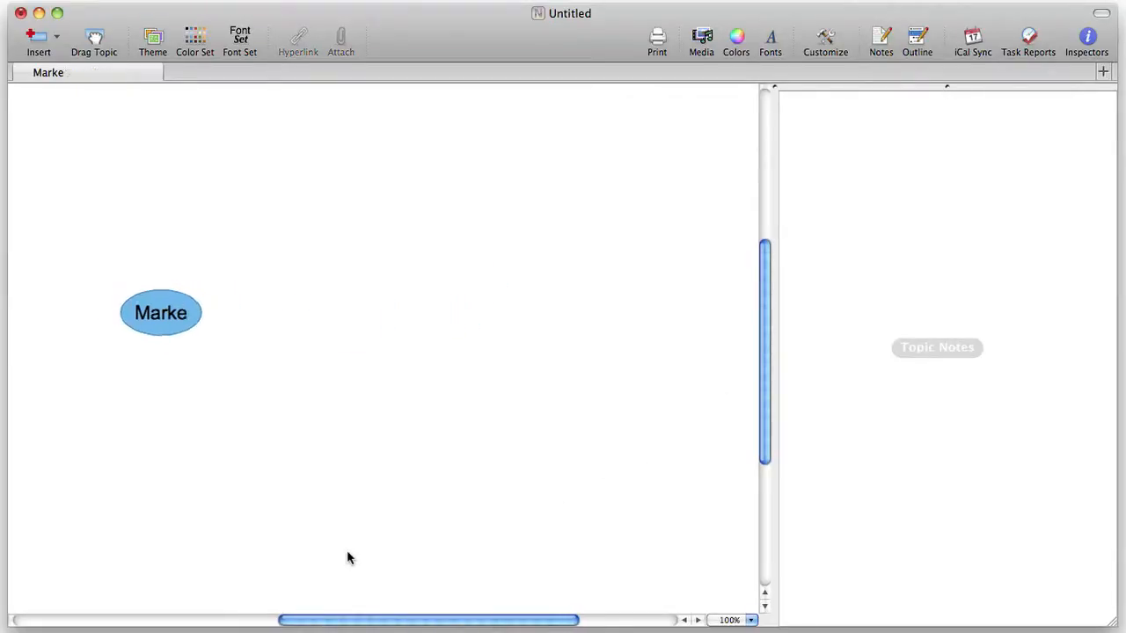
- Name the central map topic Marketing plan and add the subtopics Current market position and Market overview directly on the map
{"action": "type", "text": "Marketing plan"}
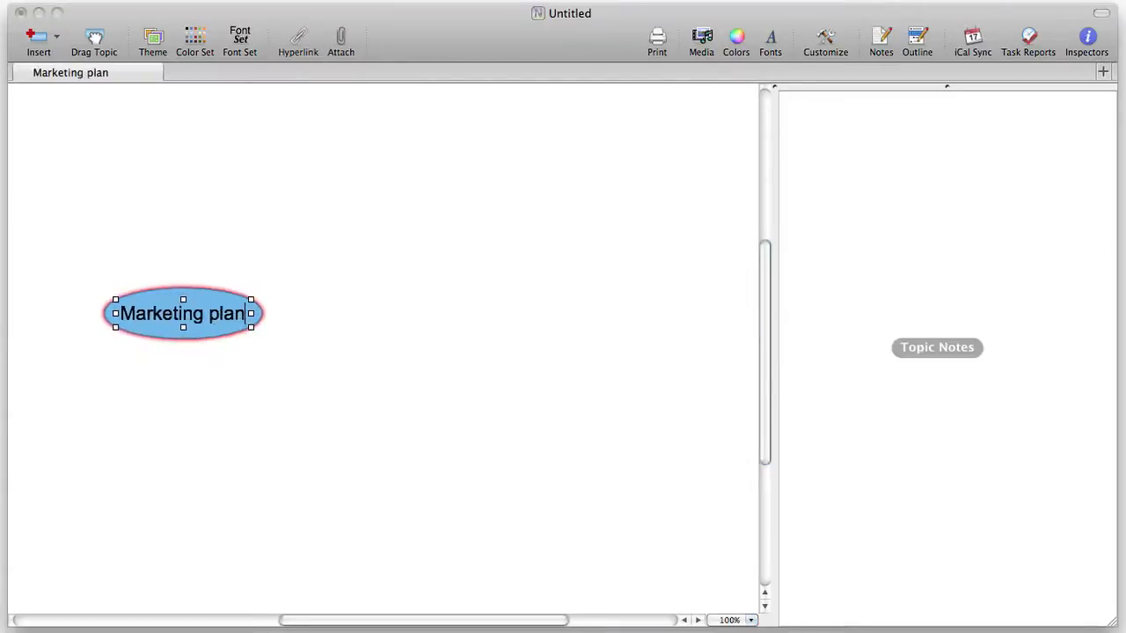
{"action": "key", "text": "Tab"}
{"action": "type", "text": "C"}
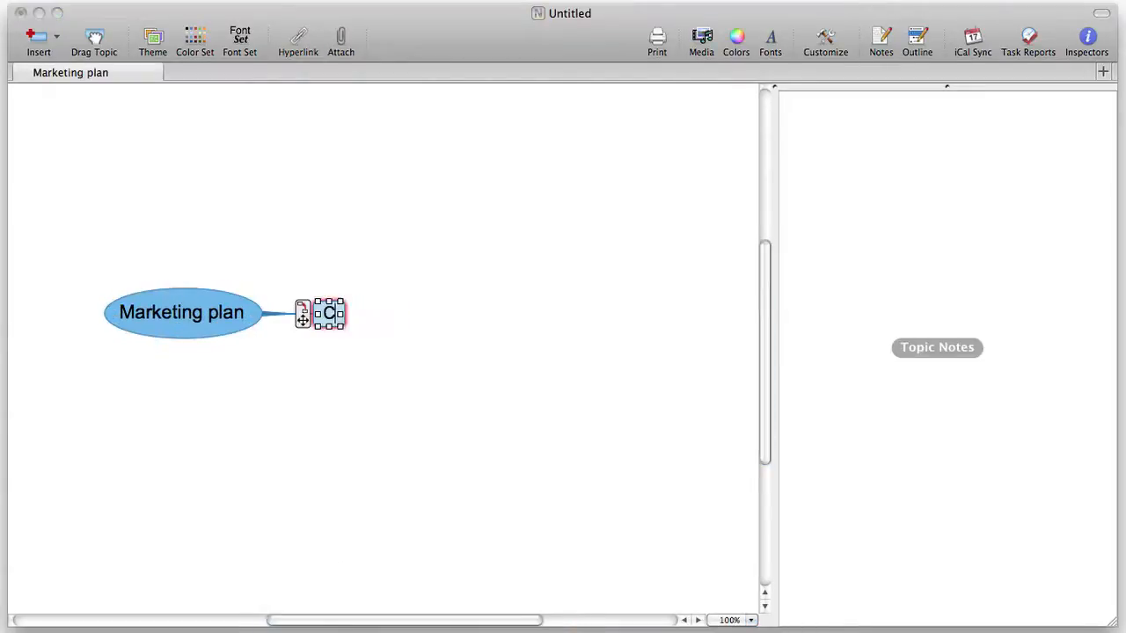
{"action": "type", "text": "urrent market position"}
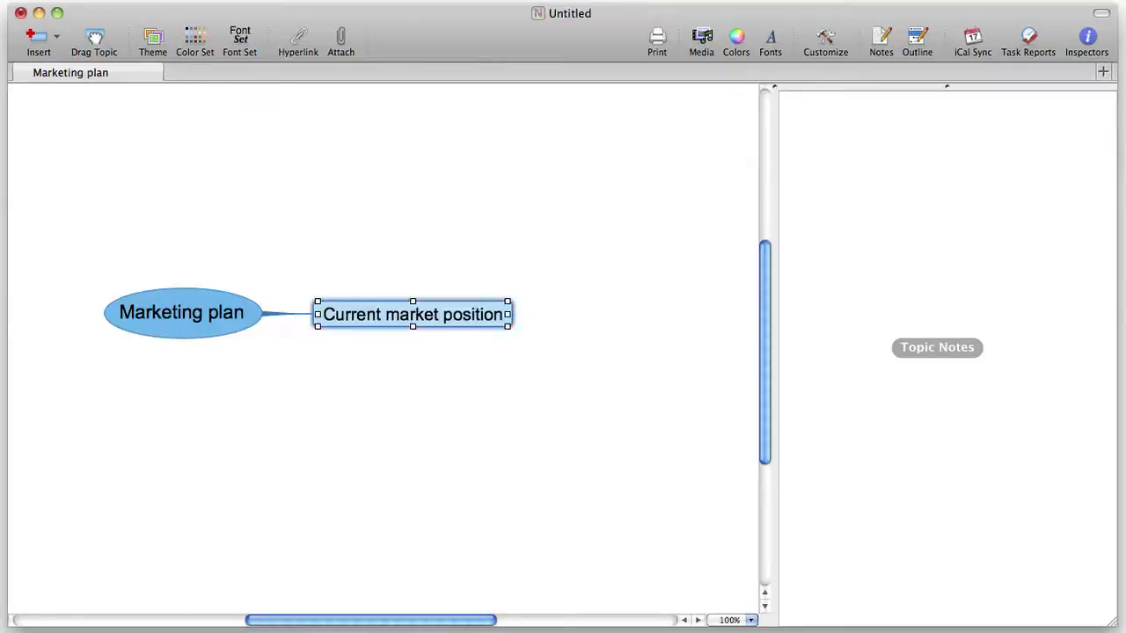
{"action": "key", "text": "Return"}
{"action": "type", "text": "Market overview"}
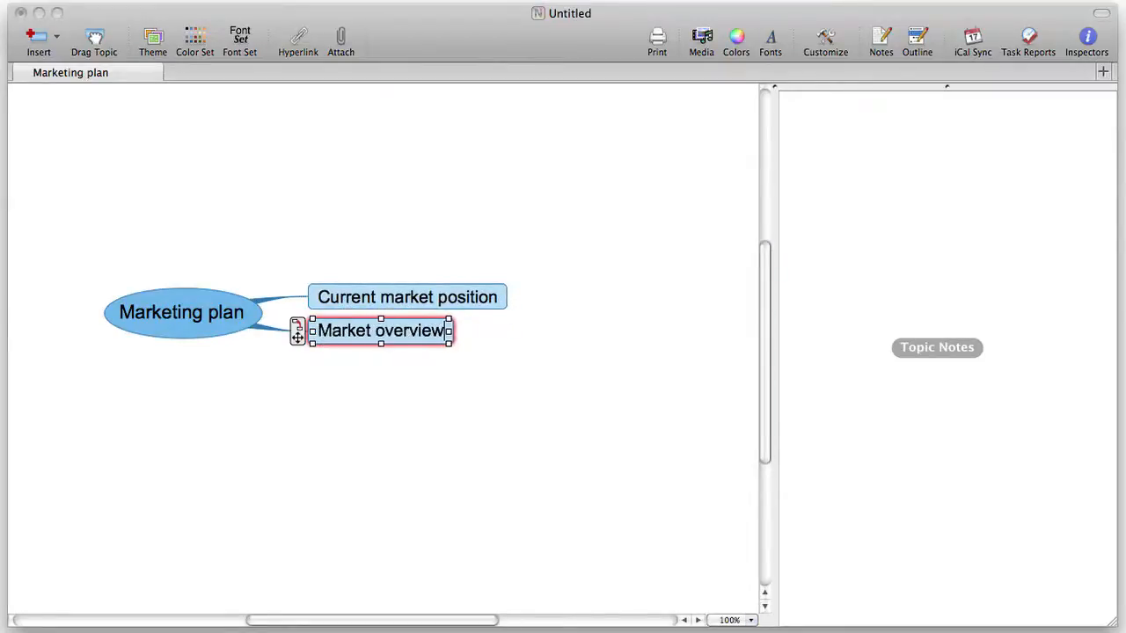
- Add a third subtopic named SWOT analysis below Market overview
{"action": "key", "text": "Return"}
{"action": "type", "text": "SEO"}
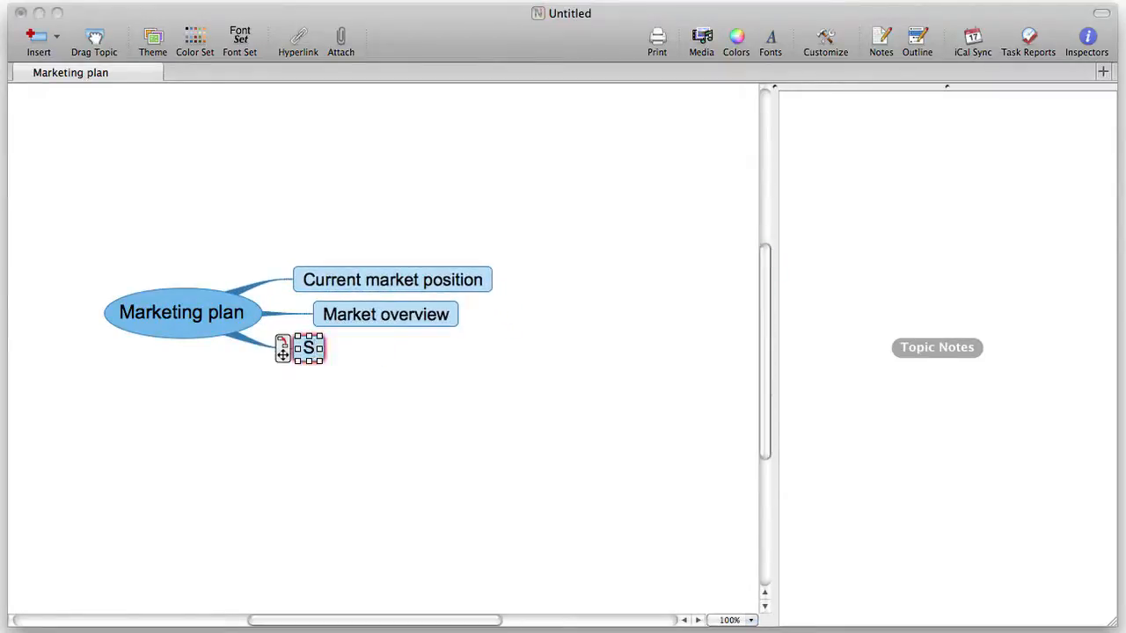
{"action": "key", "text": "BackSpace"}
{"action": "key", "text": "BackSpace"}
{"action": "type", "text": "WOT ANA"}
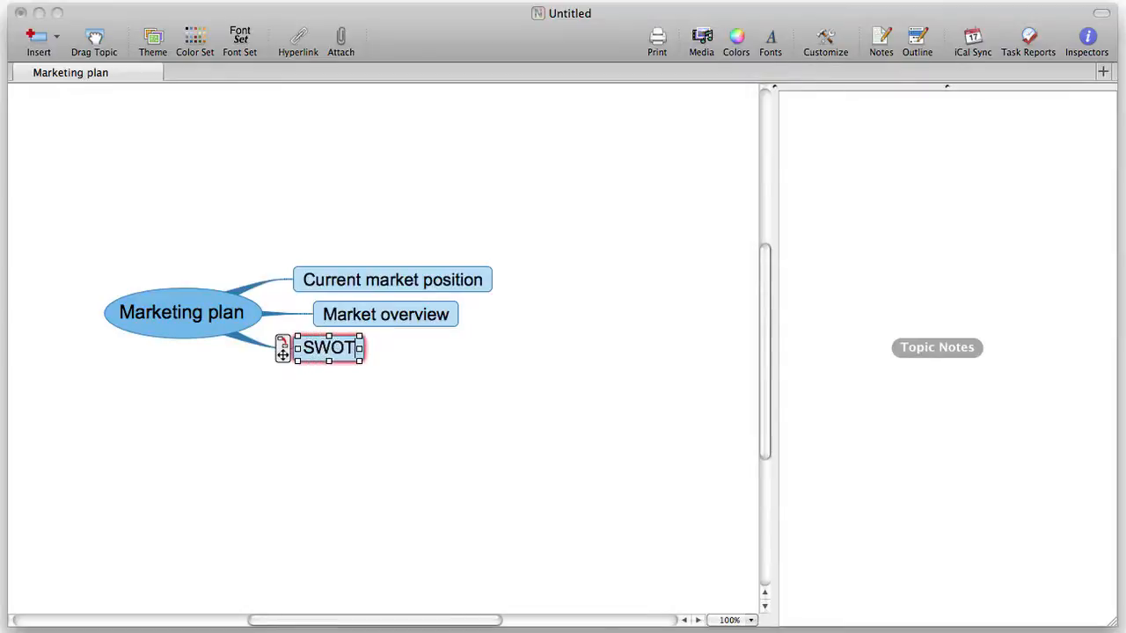
{"action": "key", "text": "BackSpace"}
{"action": "key", "text": "BackSpace"}
{"action": "key", "text": "BackSpace"}
{"action": "type", "text": "analysis"}
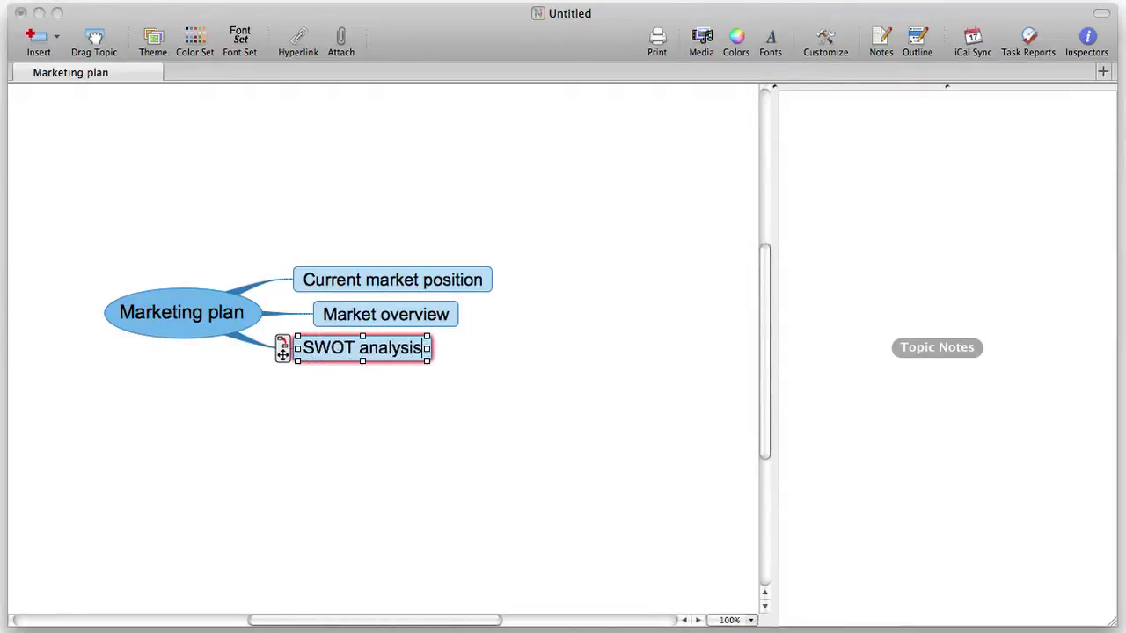
- Add the subtopics Marketing objectives and Marketing strategies below SWOT analysis
{"action": "key", "text": "Return"}
{"action": "type", "text": "Mar"}
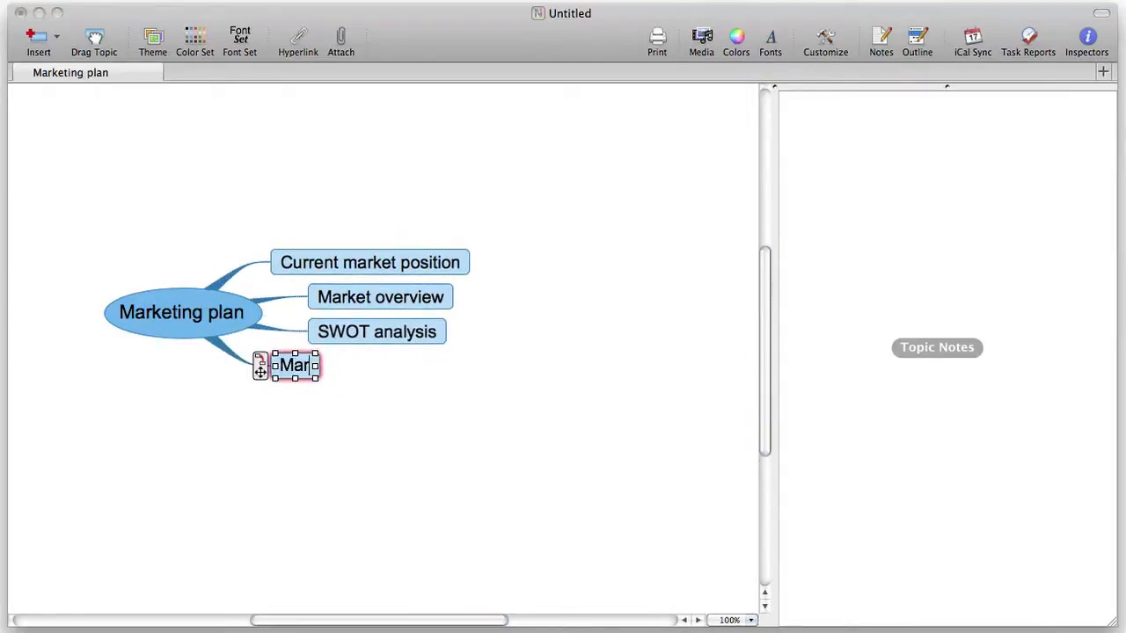
{"action": "type", "text": "keting objectives"}
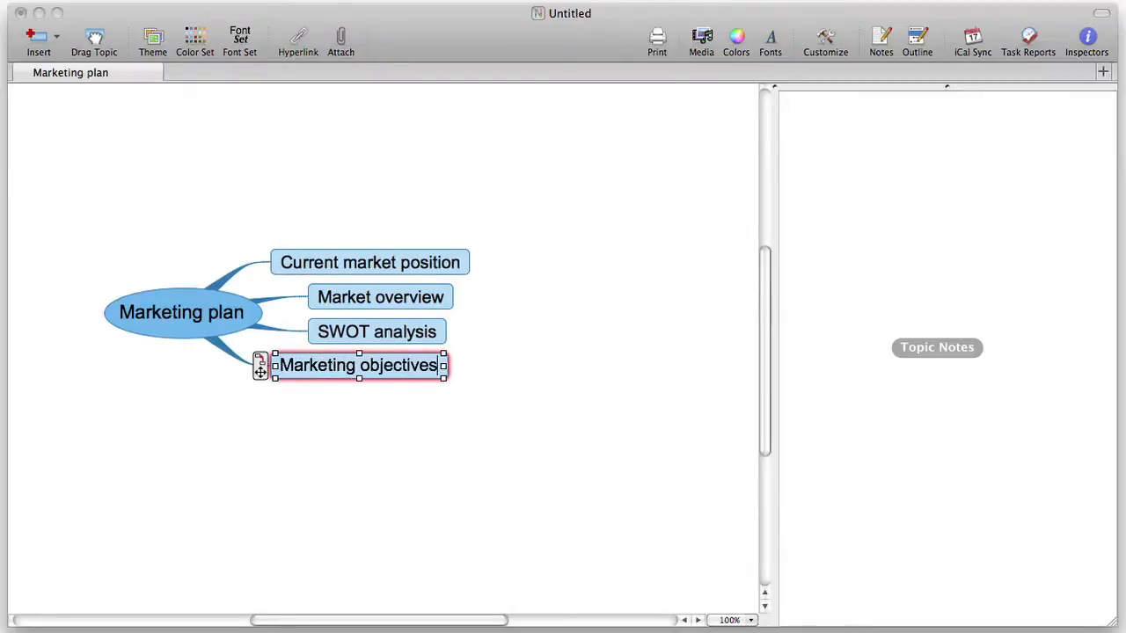
{"action": "key", "text": "Return"}
{"action": "type", "text": "Market"}
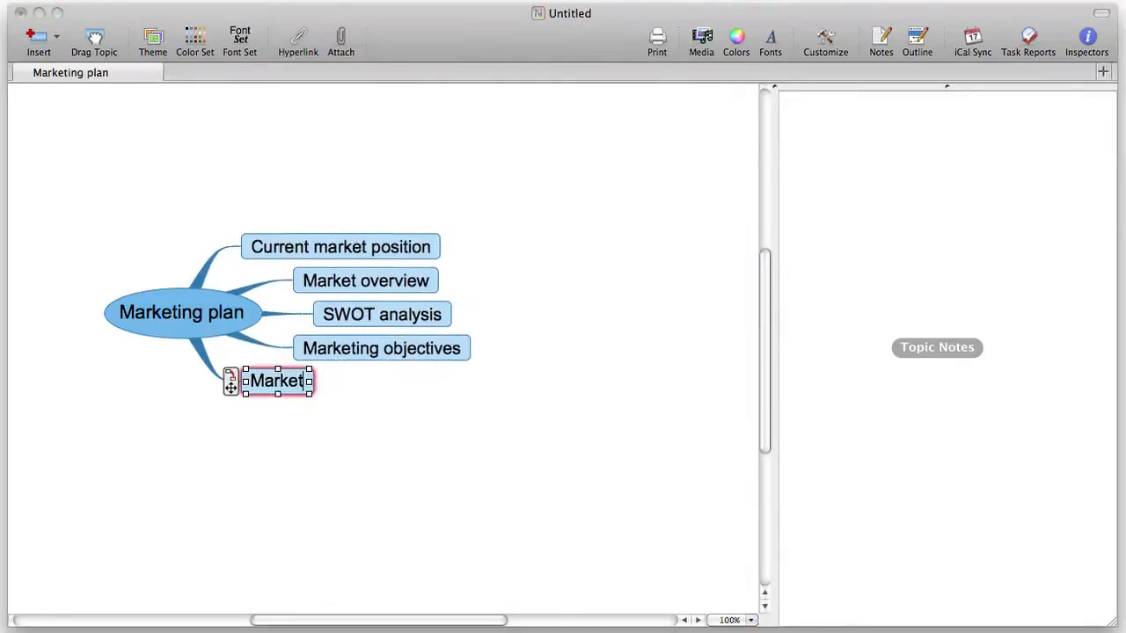
{"action": "type", "text": "ing strategies"}
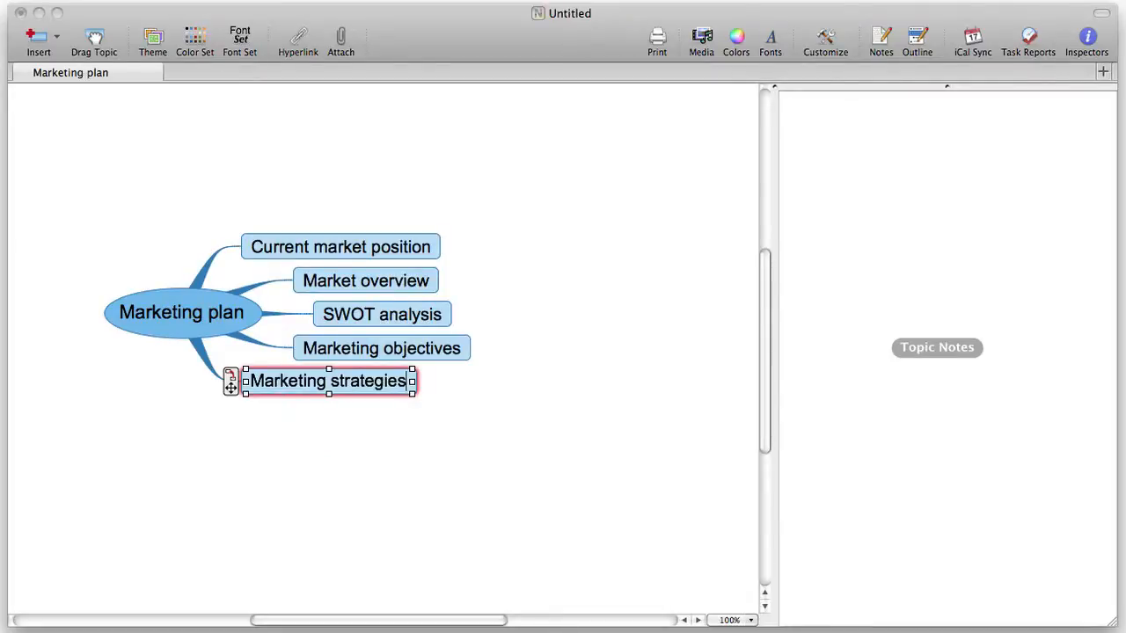
{"action": "key", "text": "Return"}
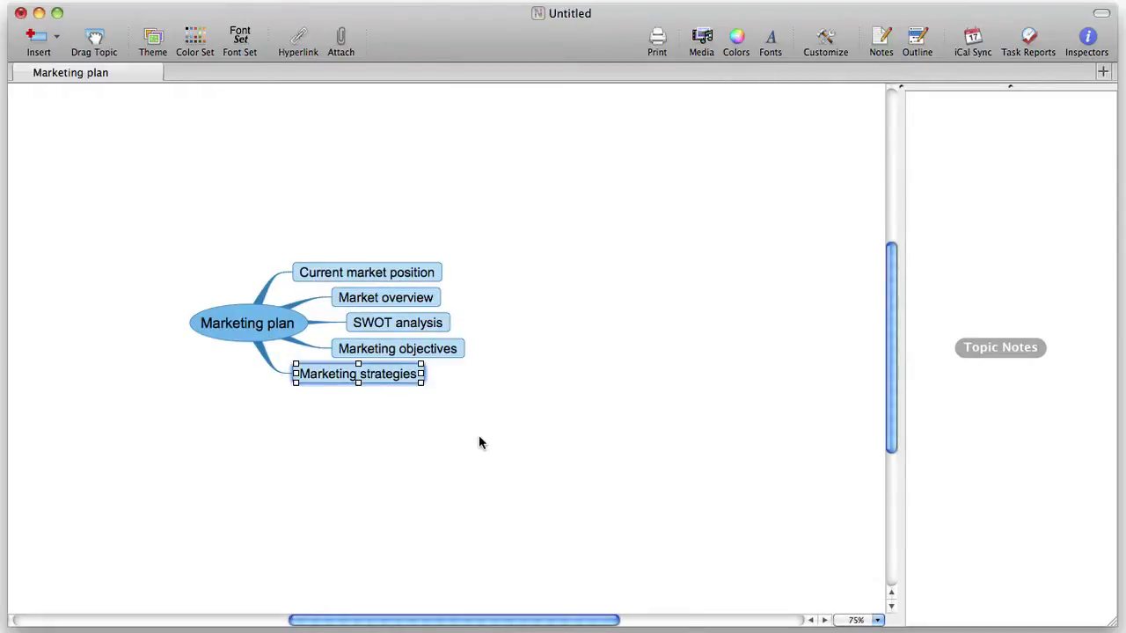
- Place a new floating topic in the empty area above and to the left of Marketing plan
{"action": "left_click", "coordinate": [38, 37]}
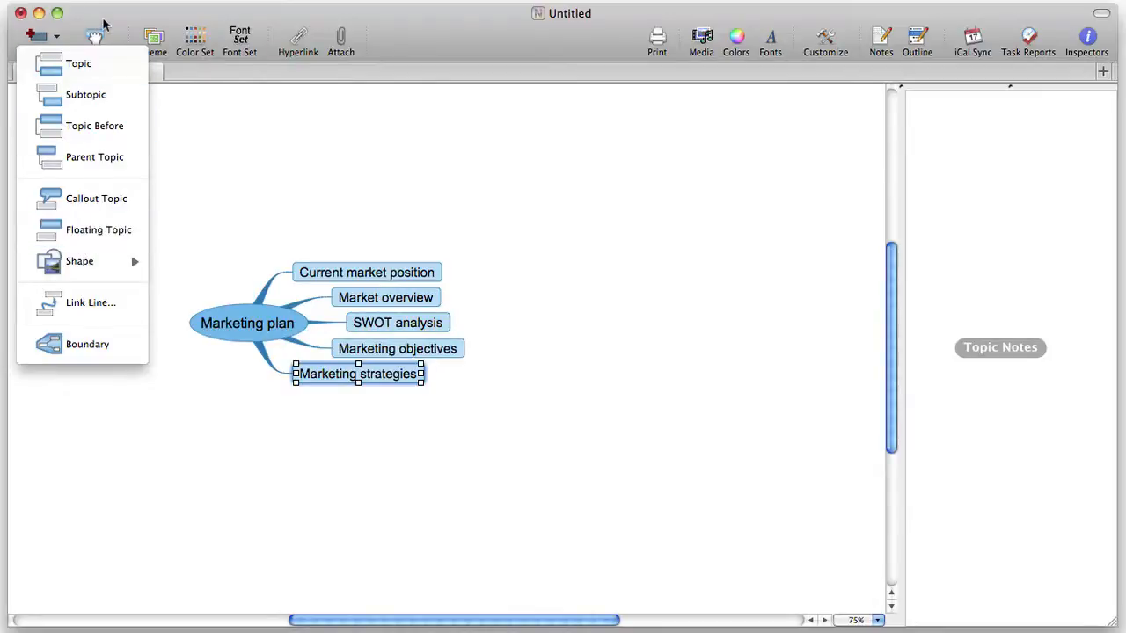
{"action": "left_click", "coordinate": [103, 25]}
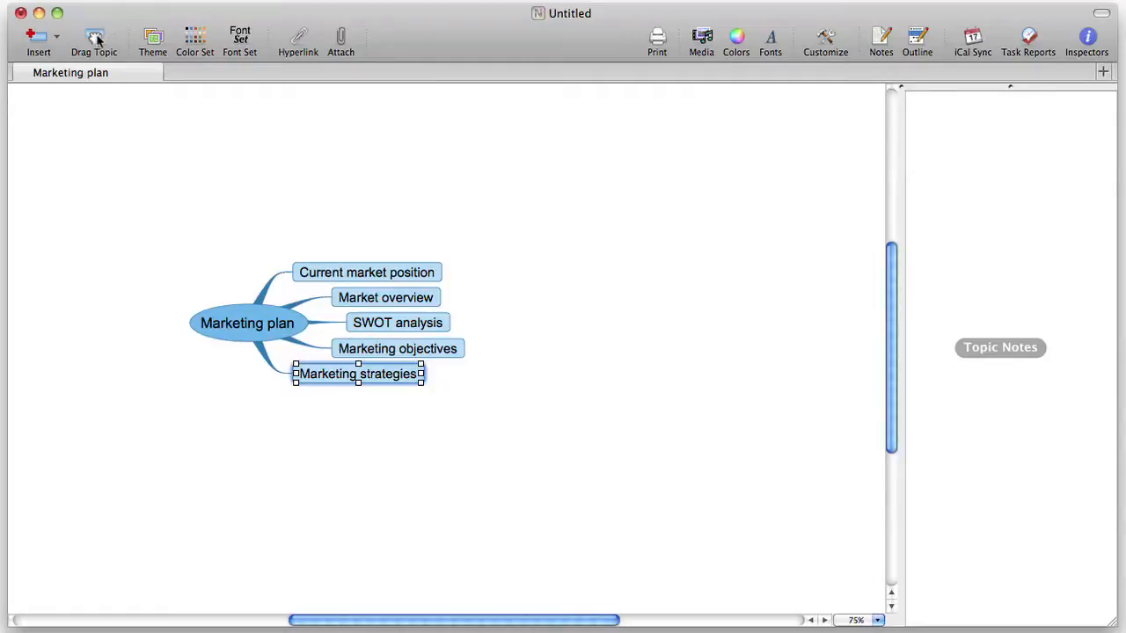
{"action": "left_click_drag", "start_coordinate": [94, 38], "coordinate": [126, 205]}
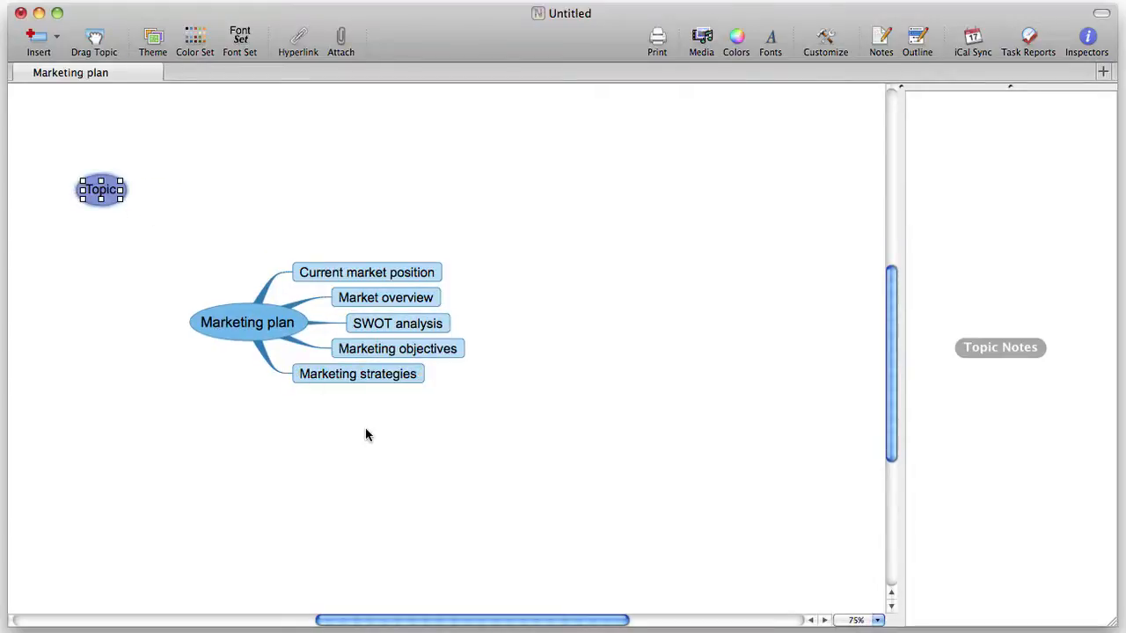
- Detach Market overview, SWOT analysis, Marketing objectives and Marketing strategies from Marketing plan and place them to its right as floating topics
{"action": "left_click_drag", "start_coordinate": [391, 435], "coordinate": [414, 304]}
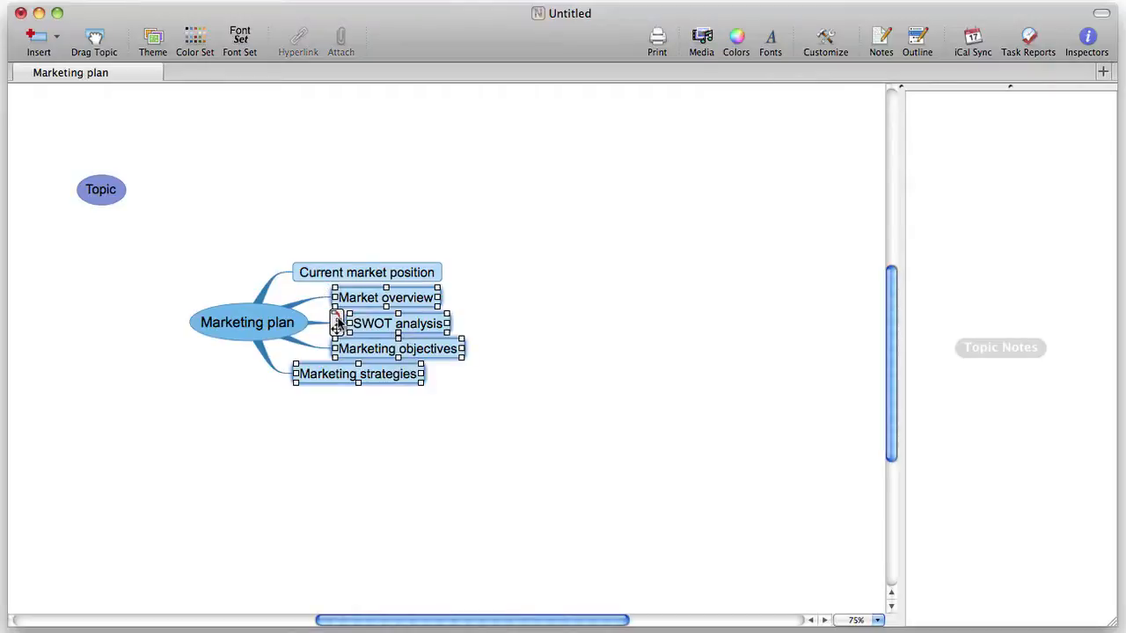
{"action": "left_click_drag", "start_coordinate": [338, 326], "coordinate": [626, 336]}
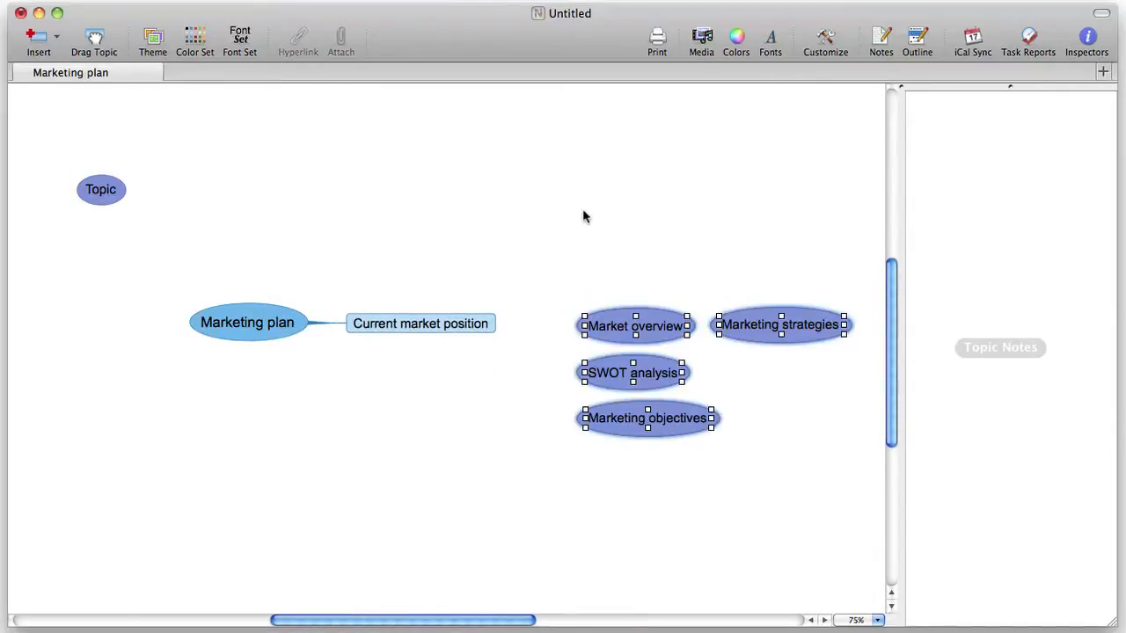
- Name the new floating topic Sales obstacles
{"action": "left_click", "coordinate": [111, 191]}
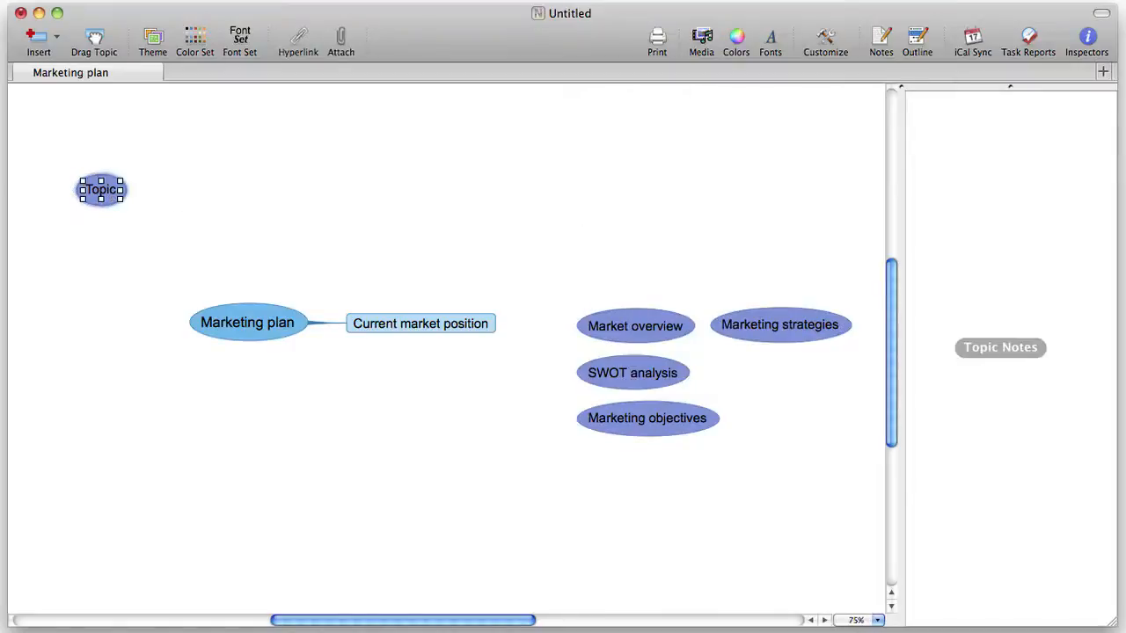
{"action": "type", "text": "Sales o"}
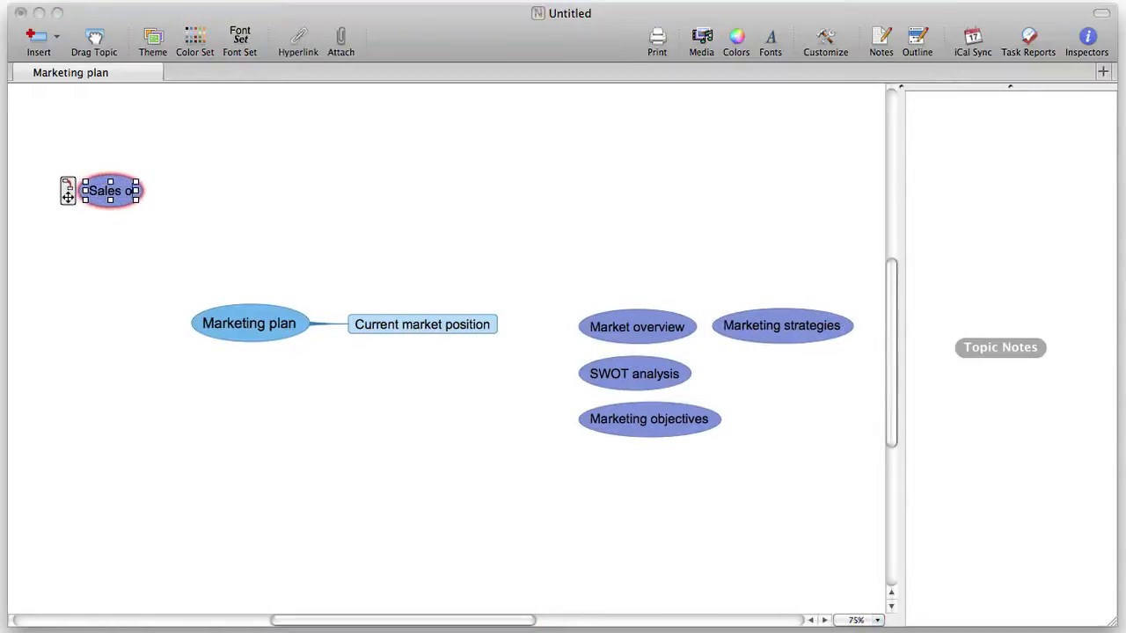
{"action": "type", "text": "bstacle"}
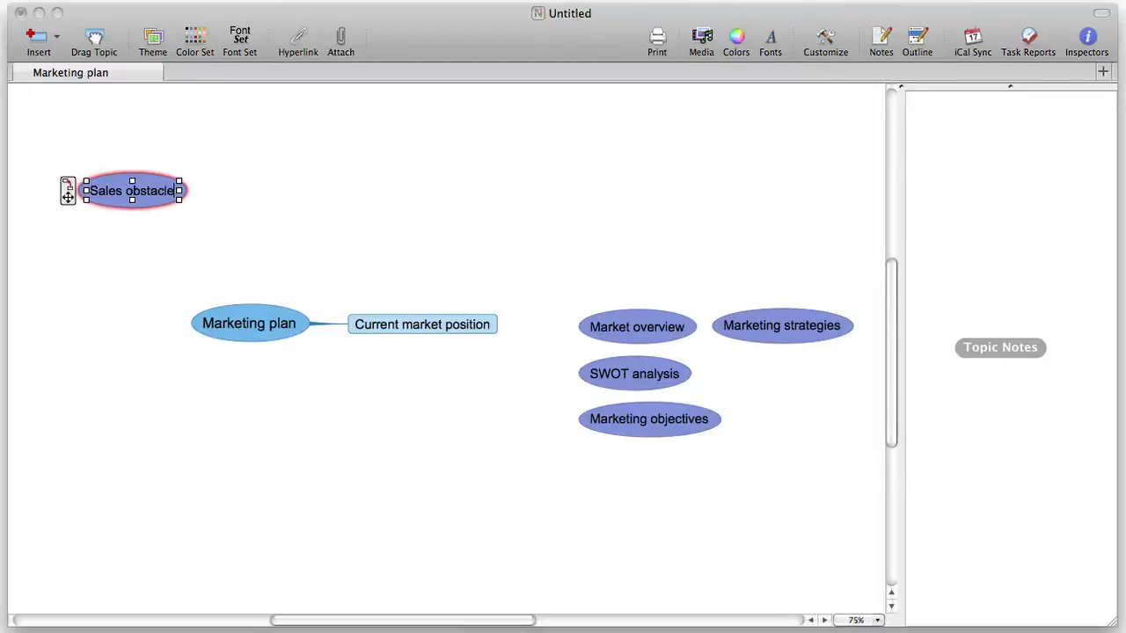
{"action": "type", "text": "s"}
{"action": "key", "text": "Return"}
- Add two more floating topics named Leads and Clients
{"action": "key", "text": "Return"}
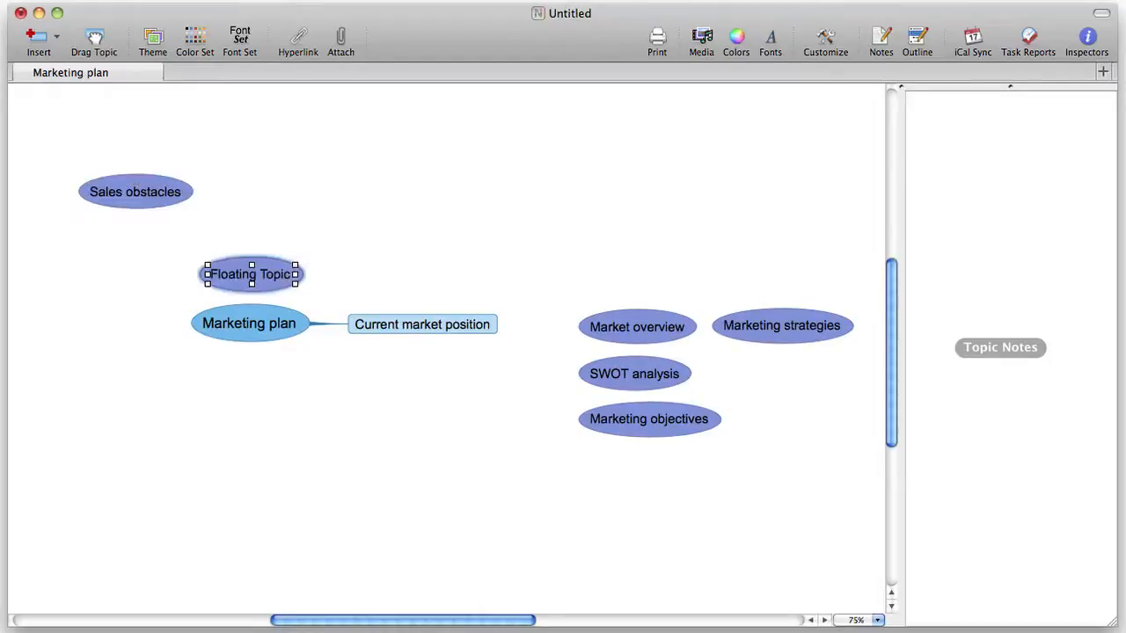
{"action": "type", "text": "Leads"}
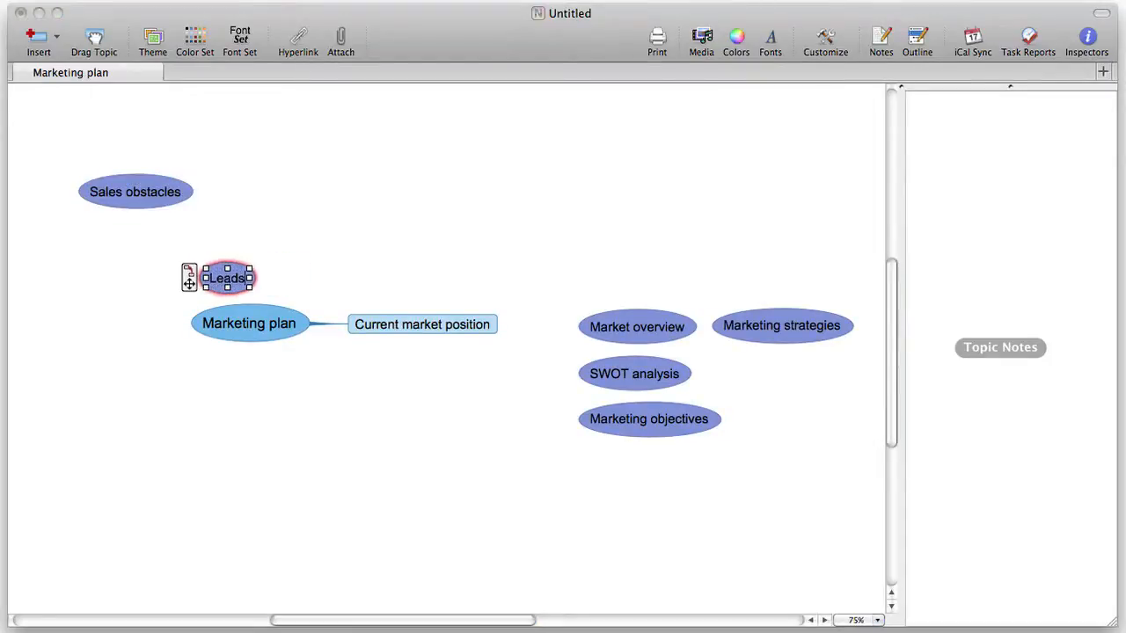
{"action": "key", "text": "Return"}
{"action": "key", "text": "Return"}
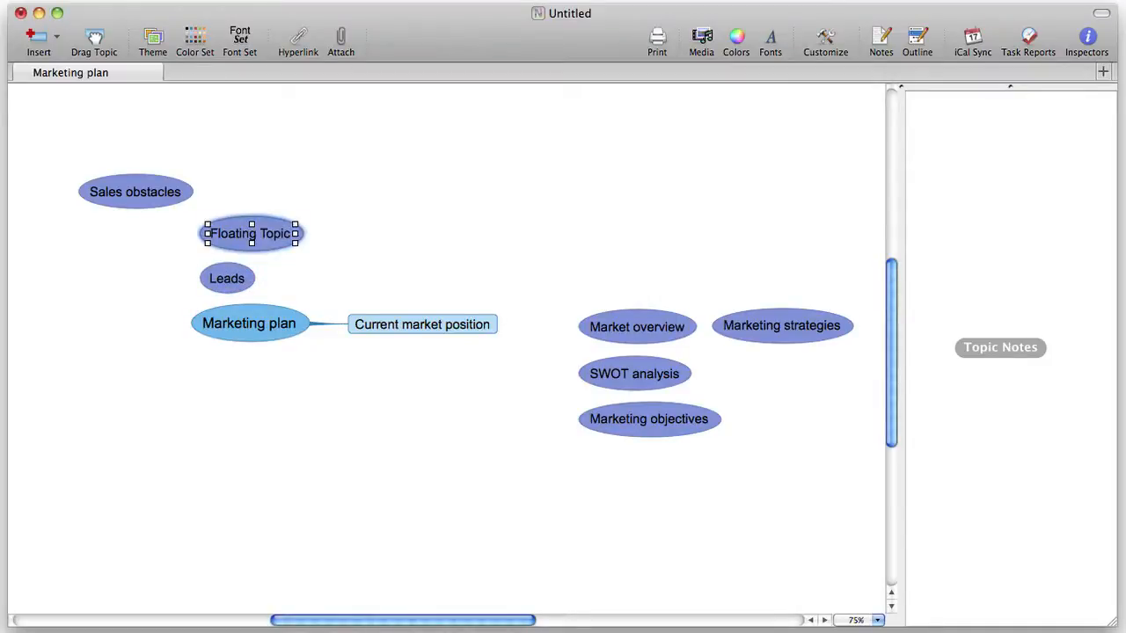
{"action": "type", "text": "Clients"}
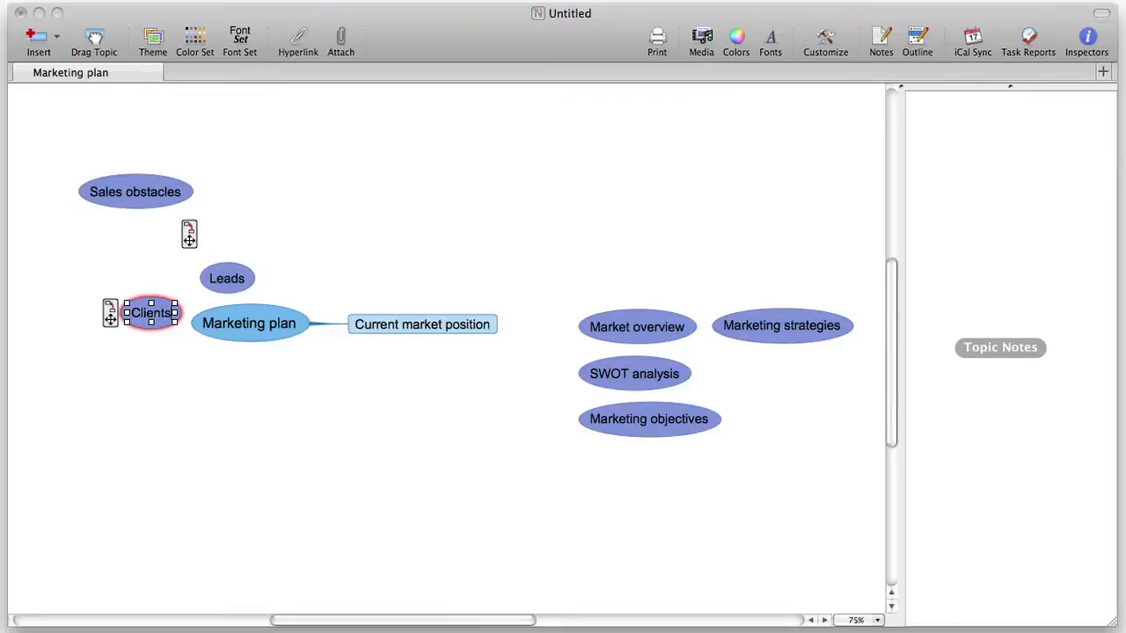
{"action": "key", "text": "Return"}
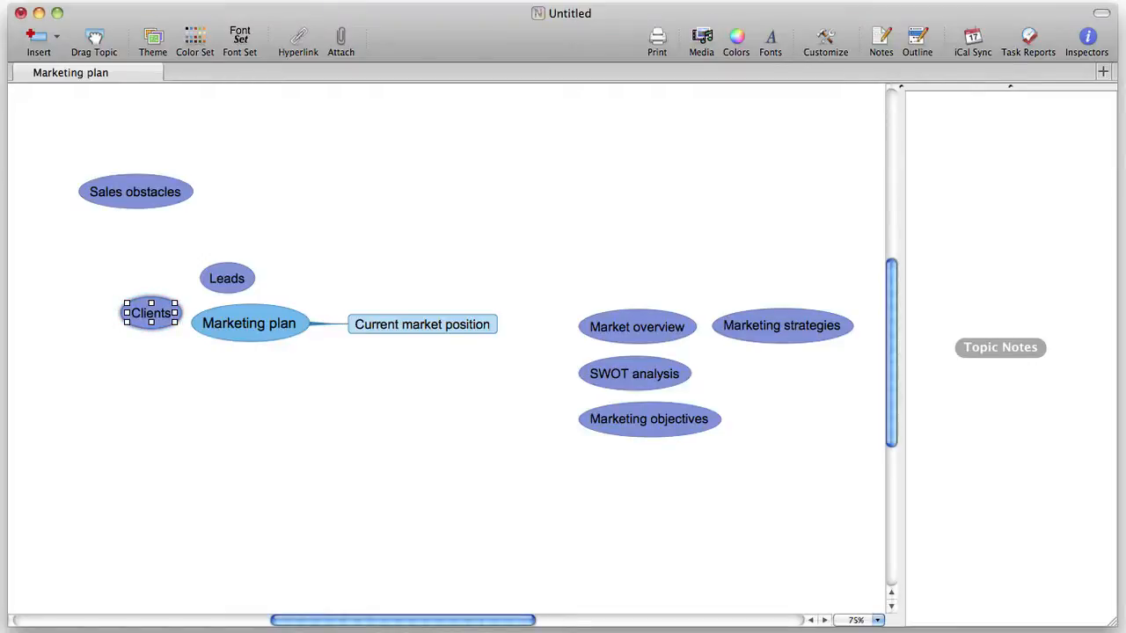
- Add the subtopics Existing and New to the Clients topic
{"action": "key", "text": "Tab"}
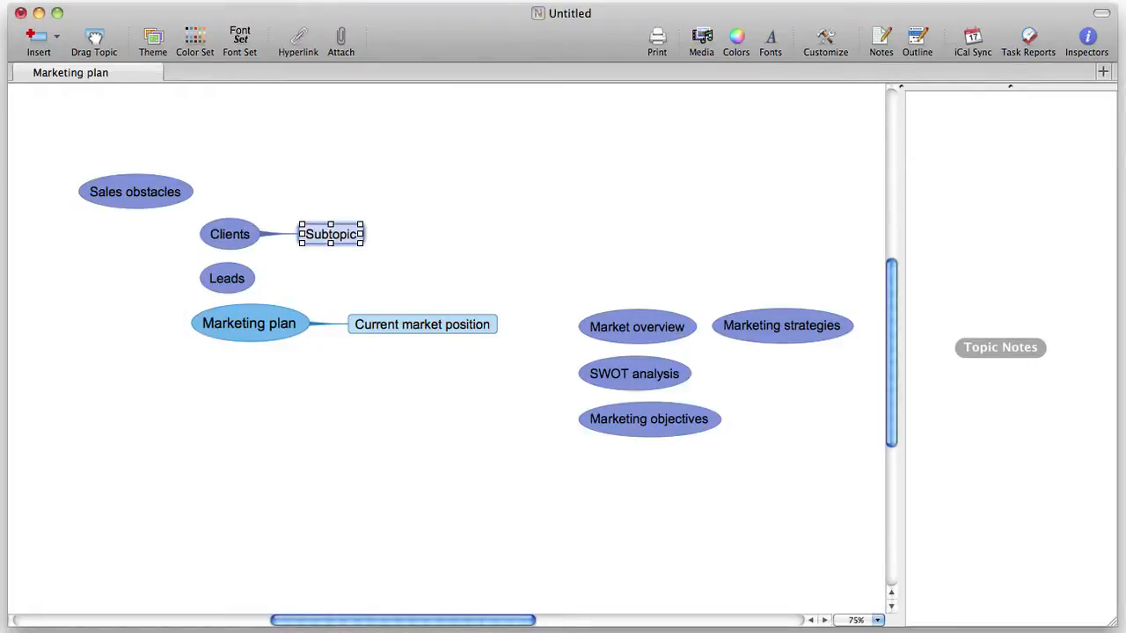
{"action": "type", "text": "Exist"}
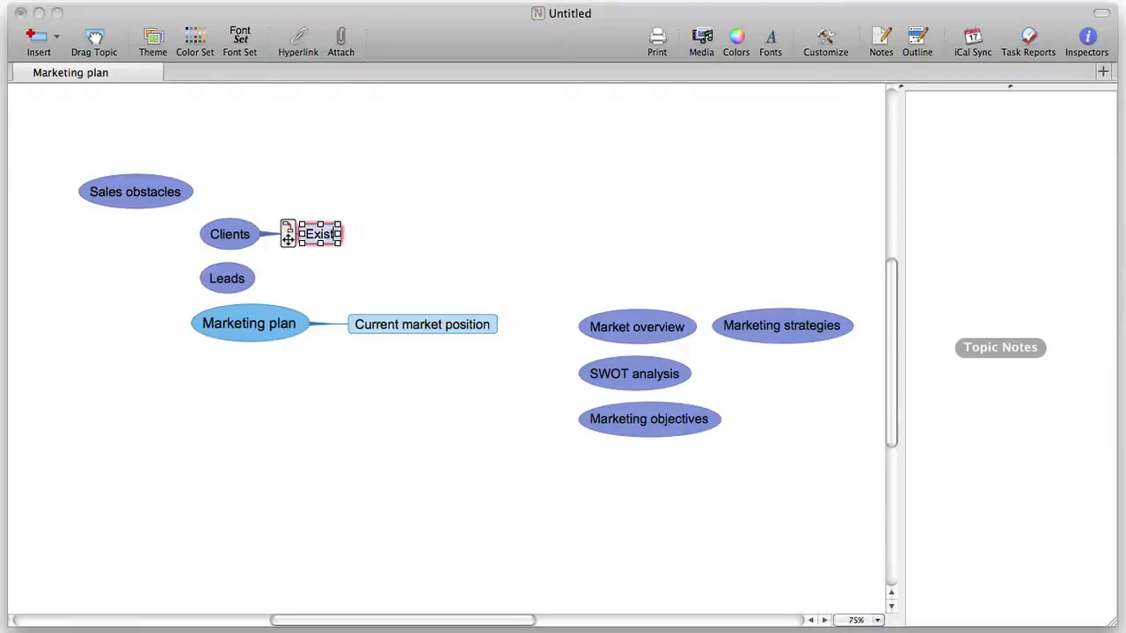
{"action": "type", "text": "ing"}
{"action": "key", "text": "Return"}
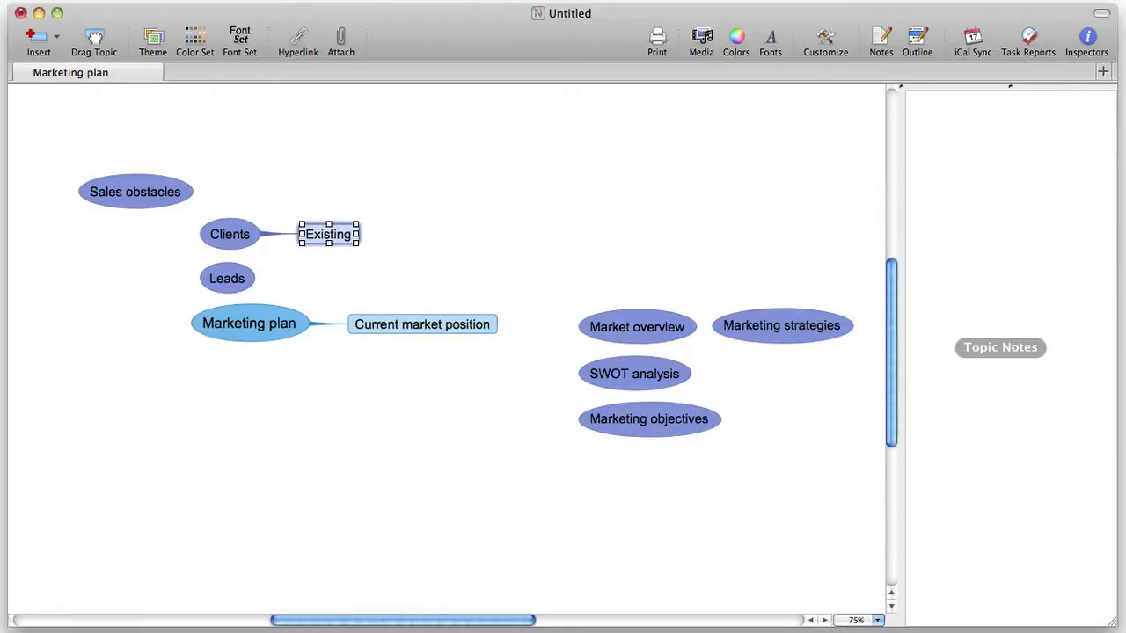
{"action": "key", "text": "Return"}
{"action": "type", "text": "New"}
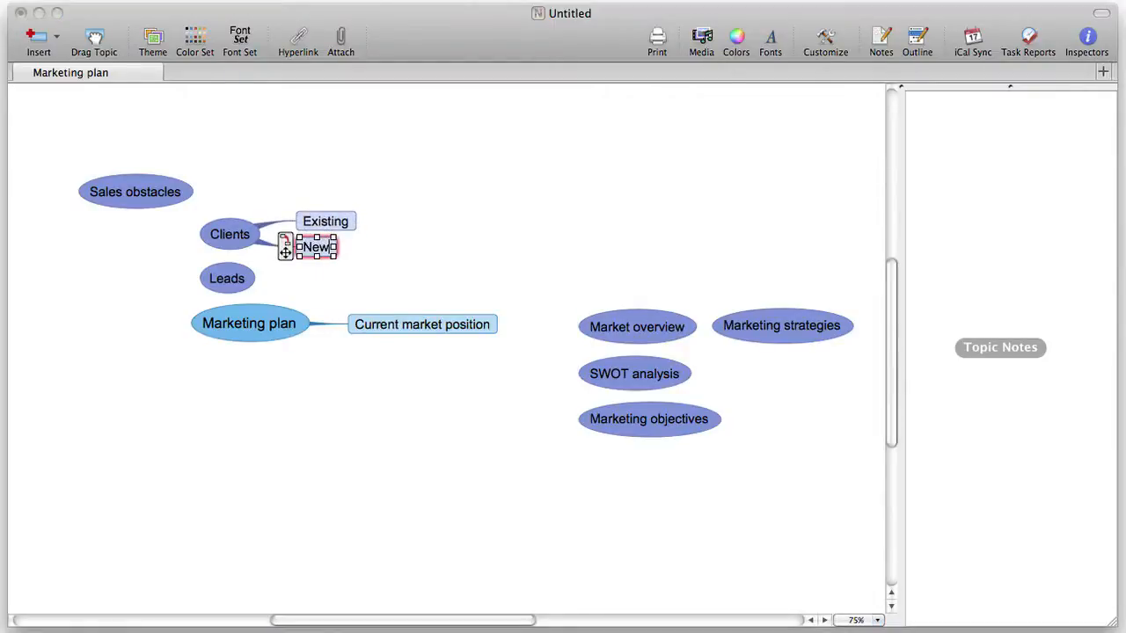
- Spread out the floating topics, with Marketing objectives and Marketing strategies below Marketing plan, SWOT analysis at its lower right and Market overview at its upper right
{"action": "mouse_move", "coordinate": [638, 430]}
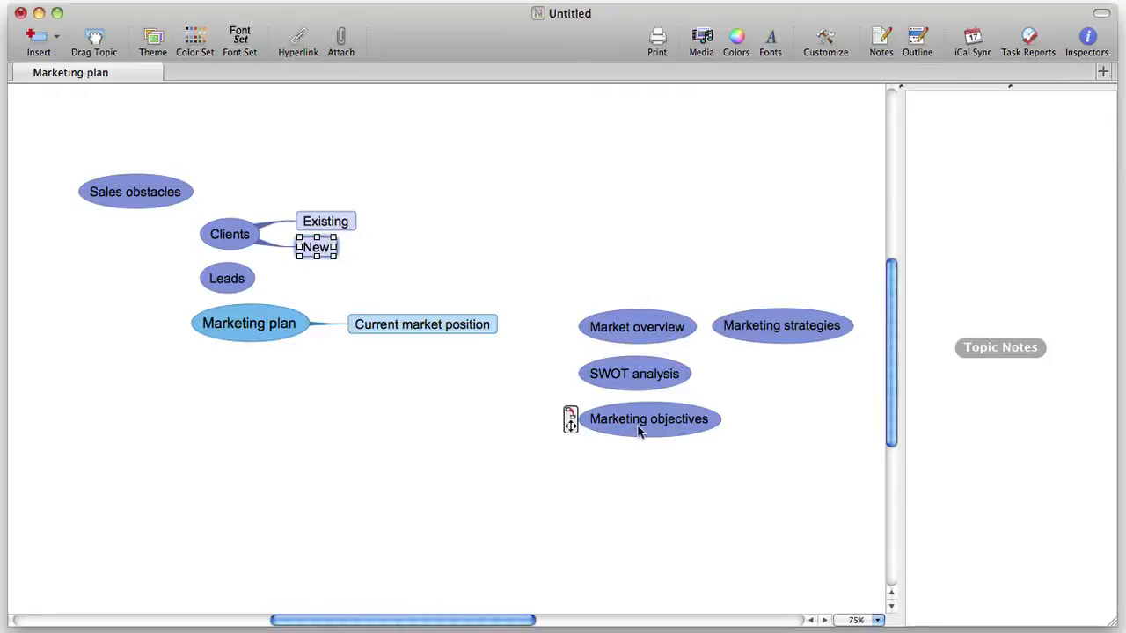
{"action": "left_click_drag", "start_coordinate": [531, 448], "coordinate": [123, 523]}
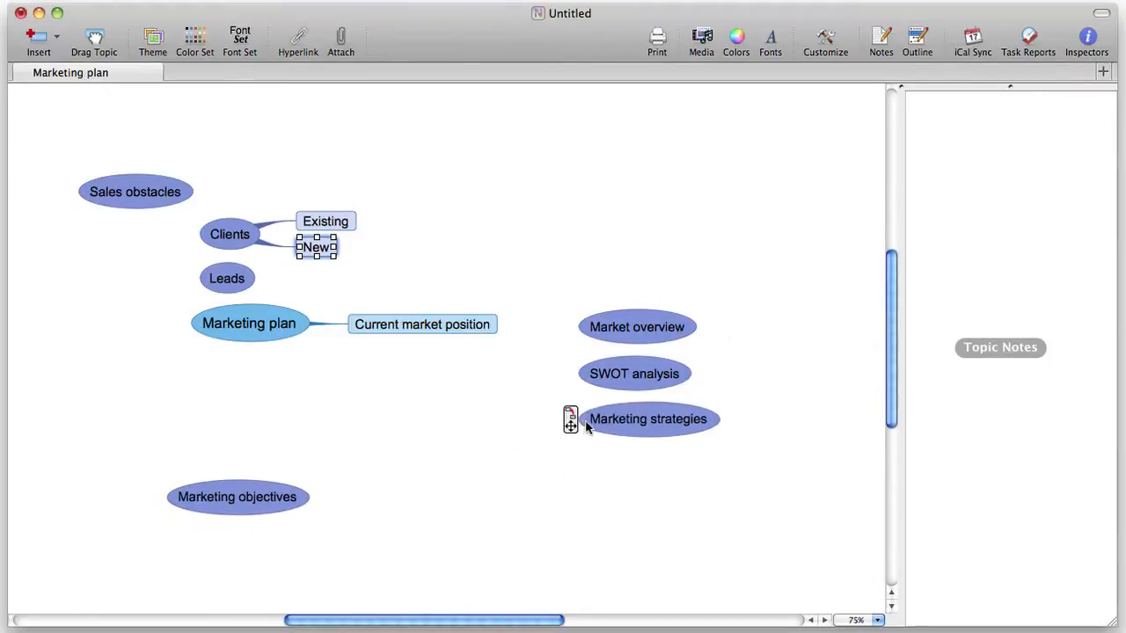
{"action": "left_click_drag", "start_coordinate": [569, 426], "coordinate": [440, 490]}
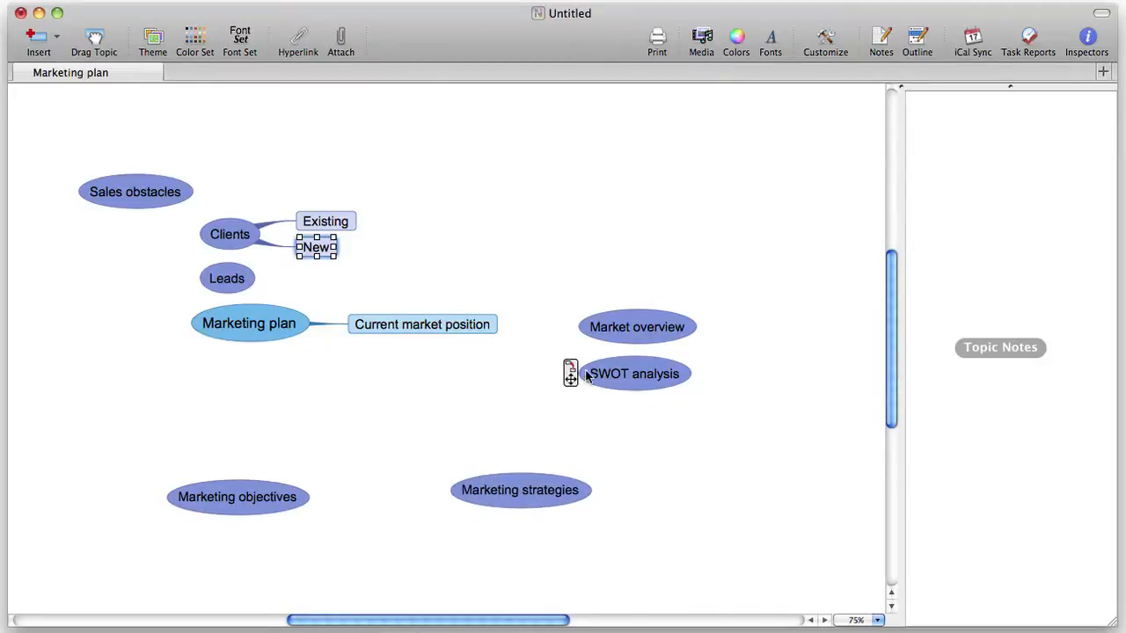
{"action": "left_click_drag", "start_coordinate": [570, 376], "coordinate": [668, 415]}
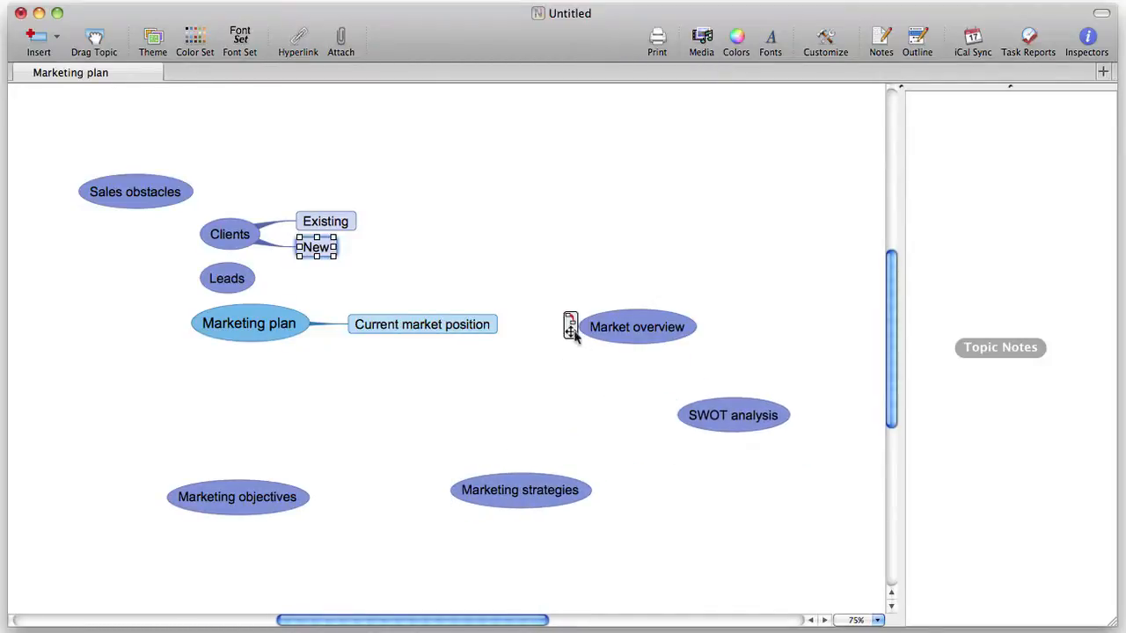
{"action": "left_click_drag", "start_coordinate": [570, 321], "coordinate": [654, 252]}
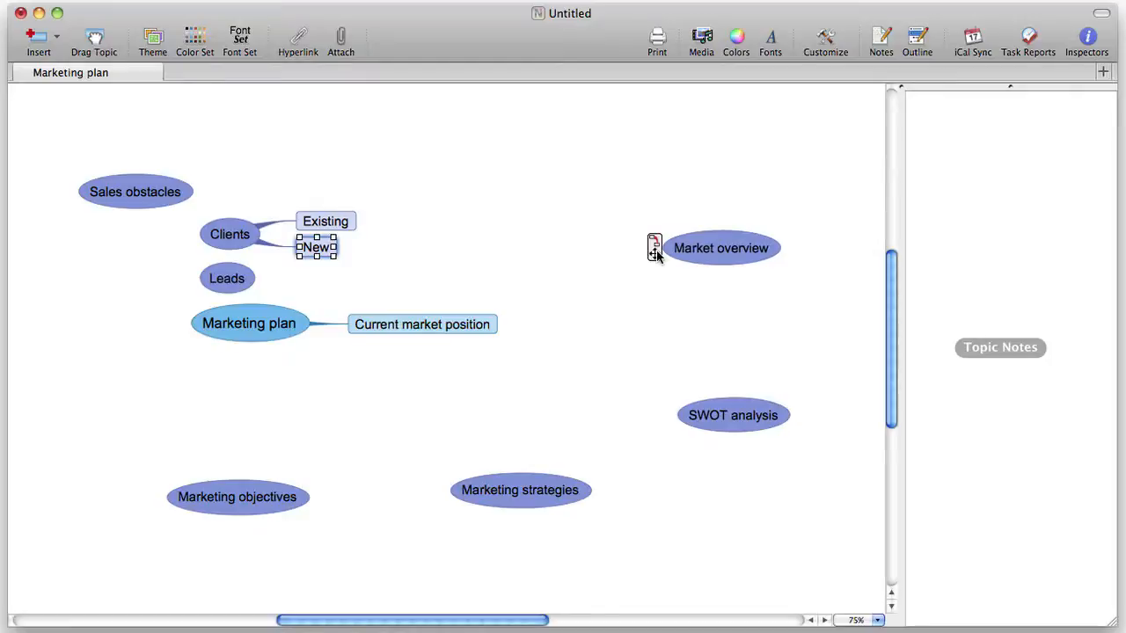
- Add the topic note "So we know where we stand now." to SWOT analysis
{"action": "left_click", "coordinate": [737, 423]}
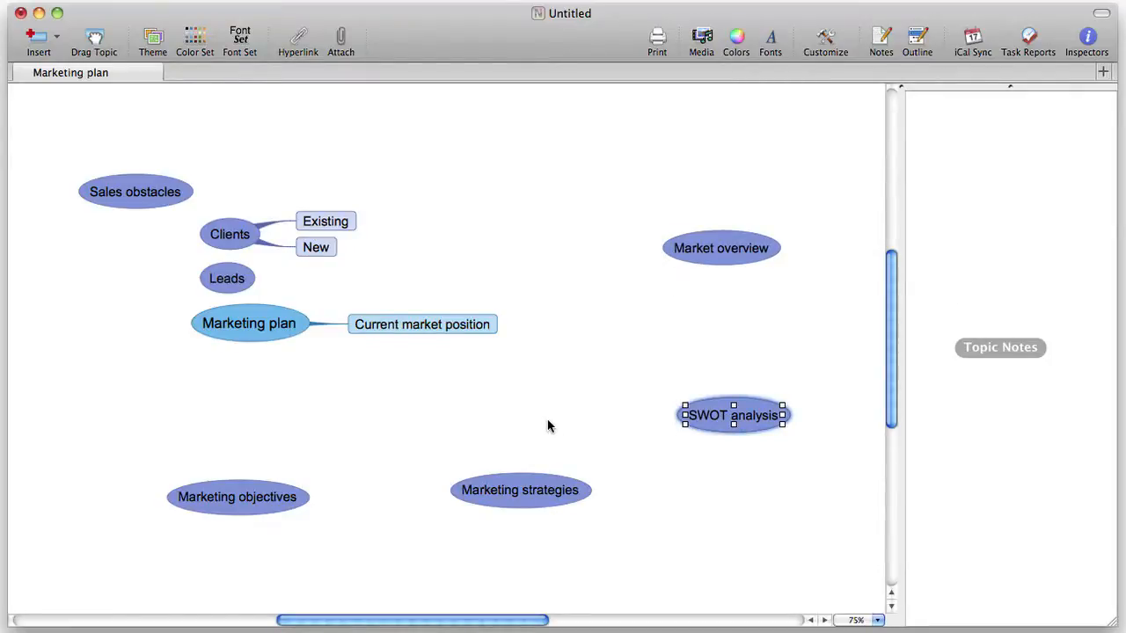
{"action": "type", "text": "So we know where we stand now."}
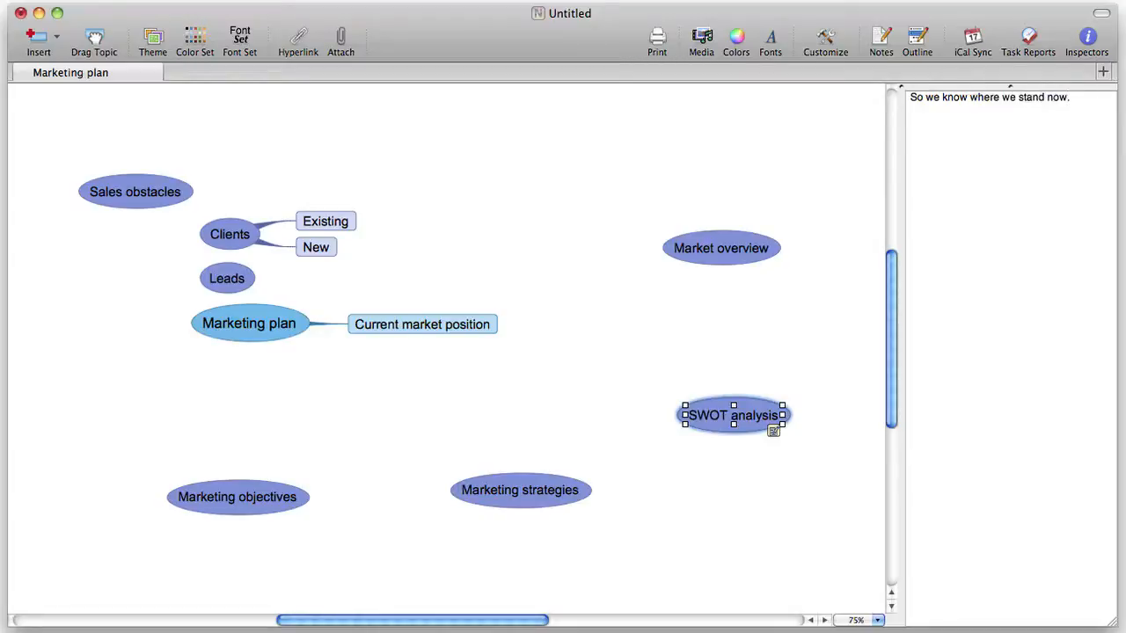
{"action": "key", "text": "Escape"}
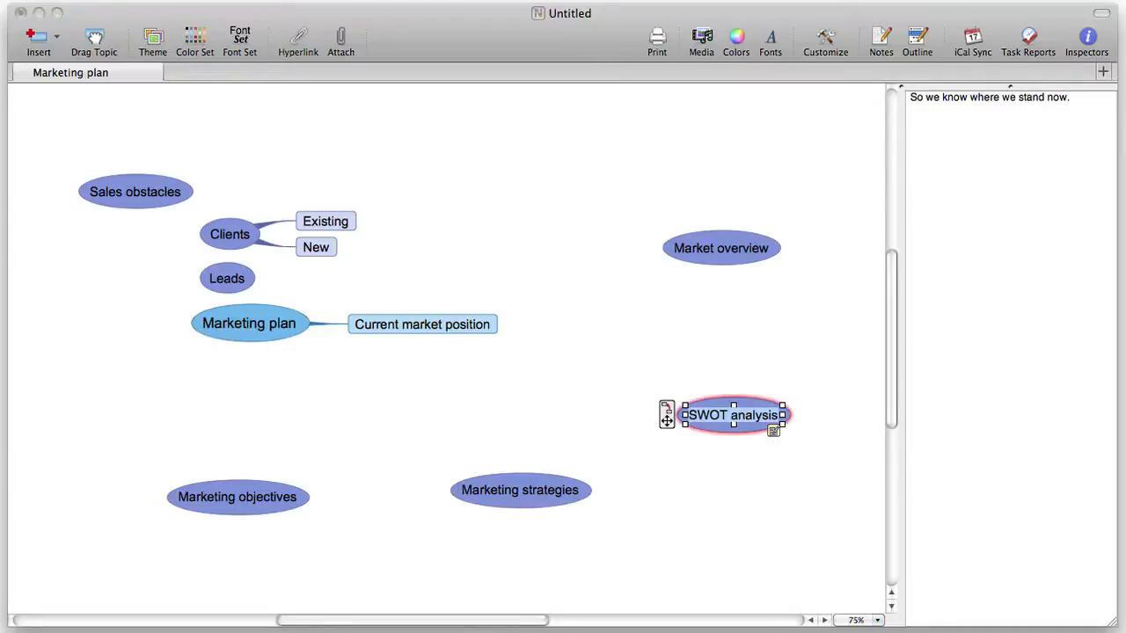
{"action": "left_click", "coordinate": [1070, 98]}
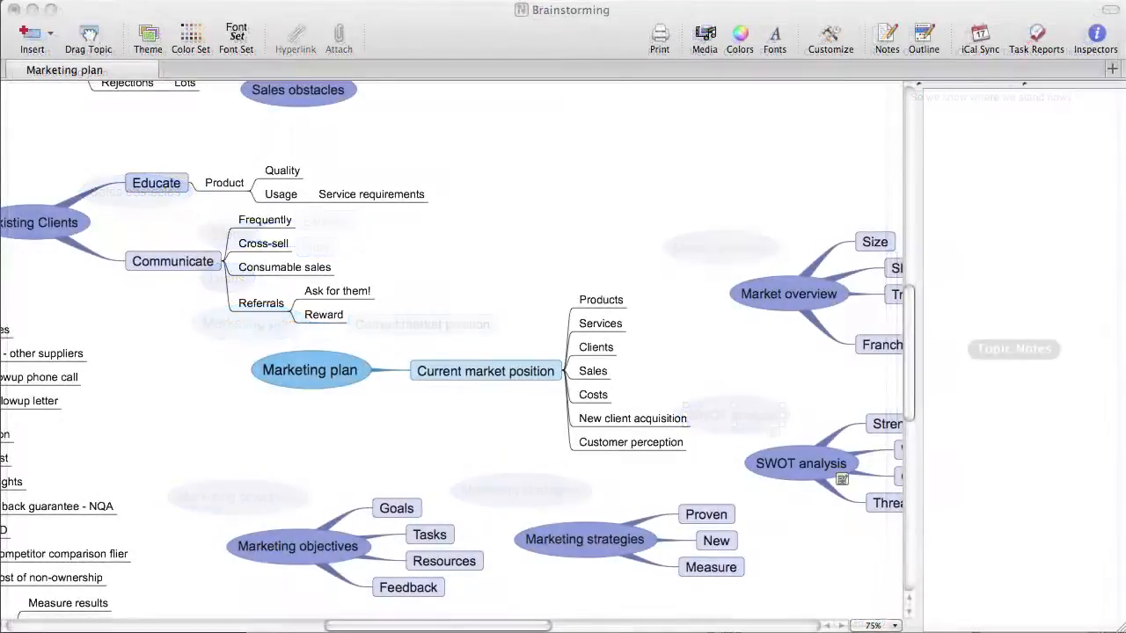
- In the Brainstorming map, attach the floating topics Market overview and SWOT analysis to Marketing plan below Current market position
{"action": "left_click", "coordinate": [473, 33]}
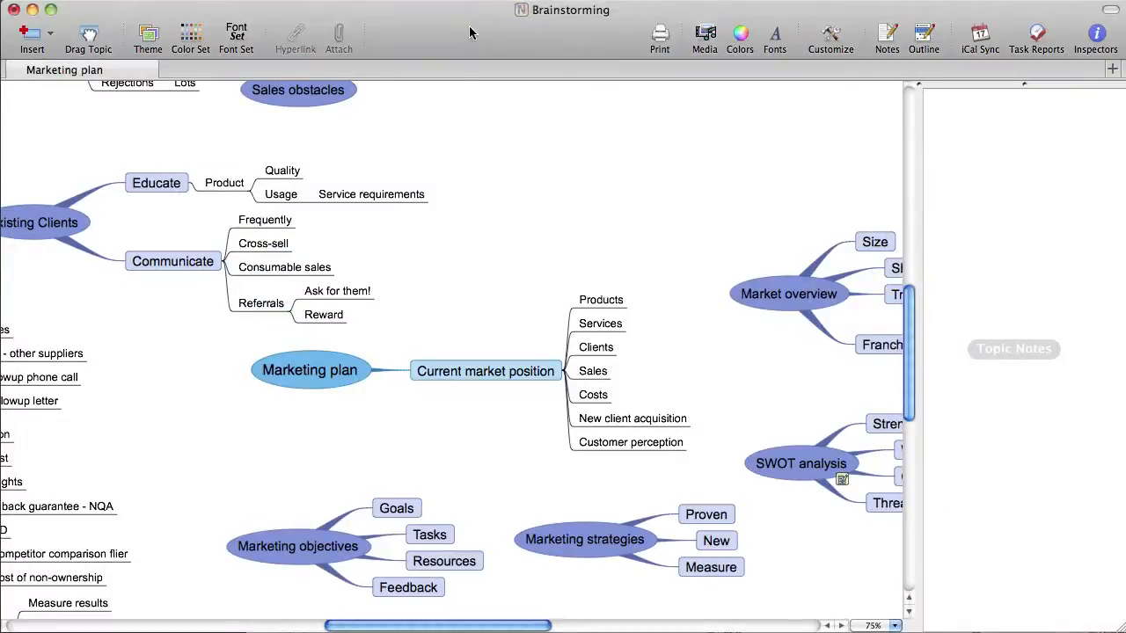
{"action": "mouse_move", "coordinate": [743, 299]}
{"action": "left_click_drag", "start_coordinate": [743, 298], "coordinate": [431, 429]}
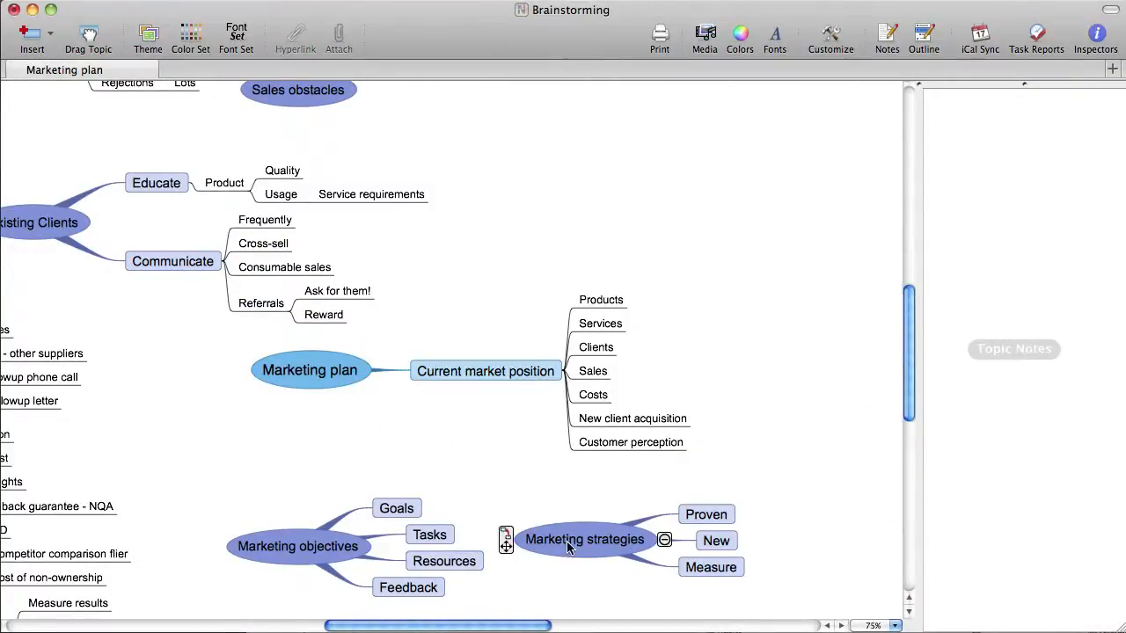
- Select Marketing objectives and Marketing strategies together and attach both to the left side of Marketing plan
{"action": "left_click", "coordinate": [579, 546]}
{"action": "left_click", "coordinate": [286, 571]}
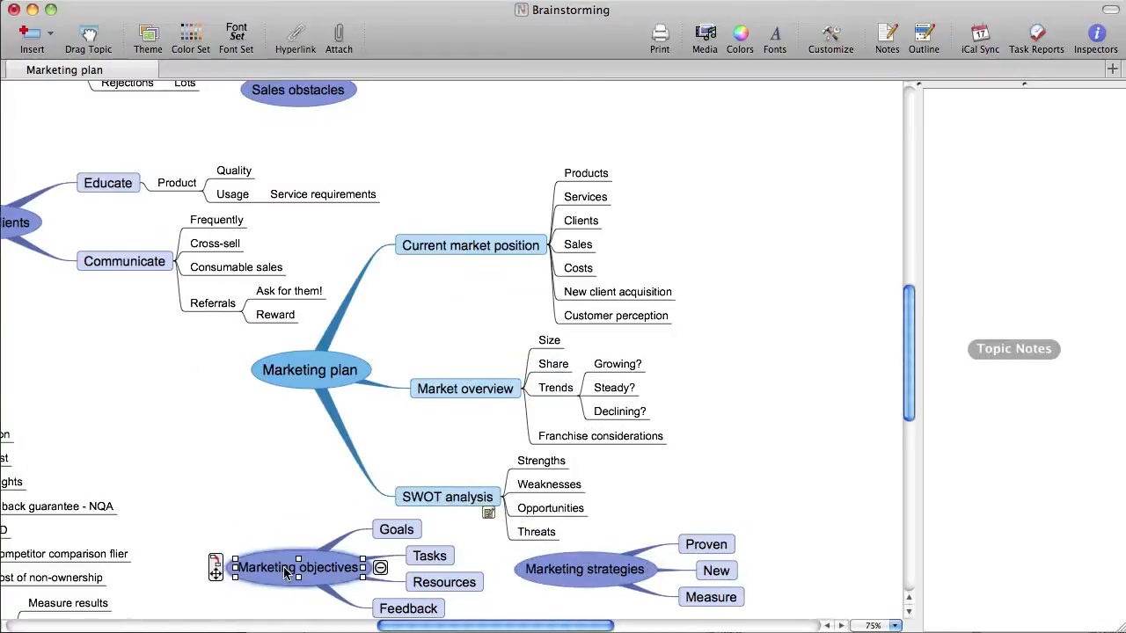
{"action": "left_click", "coordinate": [585, 571], "text": "shift"}
{"action": "left_click_drag", "start_coordinate": [503, 575], "coordinate": [238, 424]}
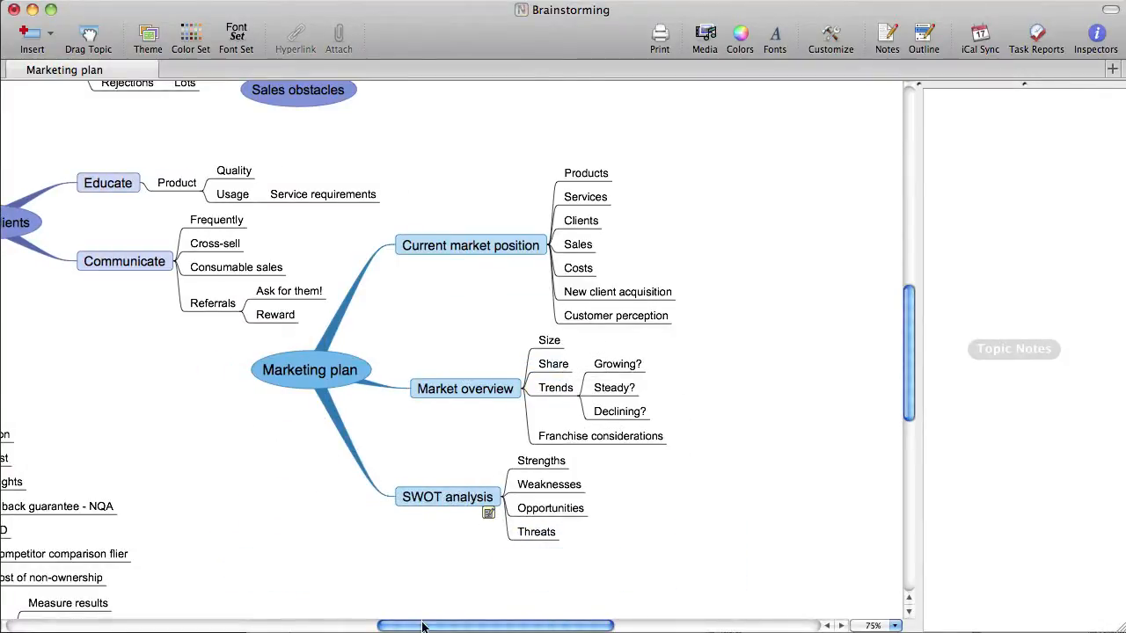
{"action": "left_click_drag", "start_coordinate": [467, 628], "coordinate": [372, 626]}
{"action": "scroll", "coordinate": [565, 413], "scroll_direction": "up", "scroll_amount": 6}
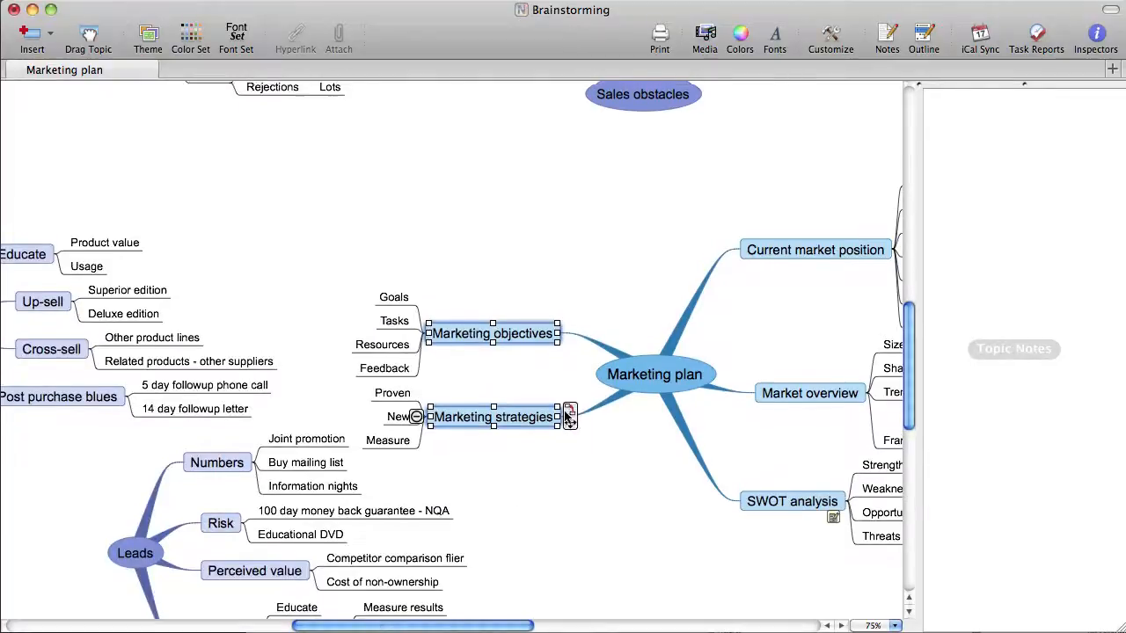
{"action": "scroll", "coordinate": [557, 360], "scroll_direction": "up", "scroll_amount": 3}
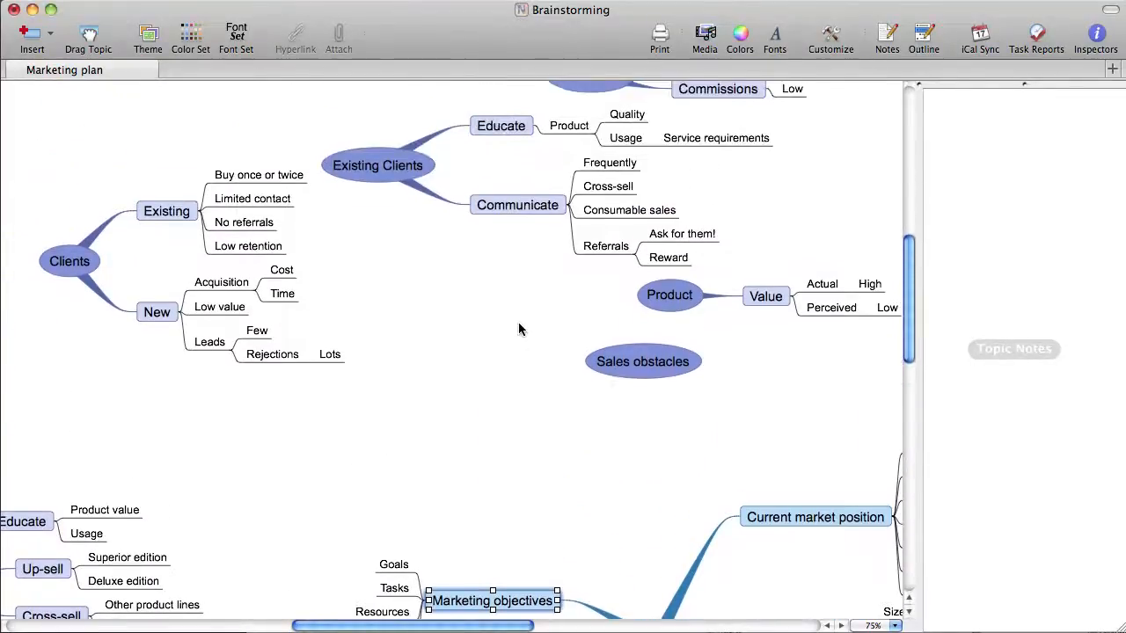